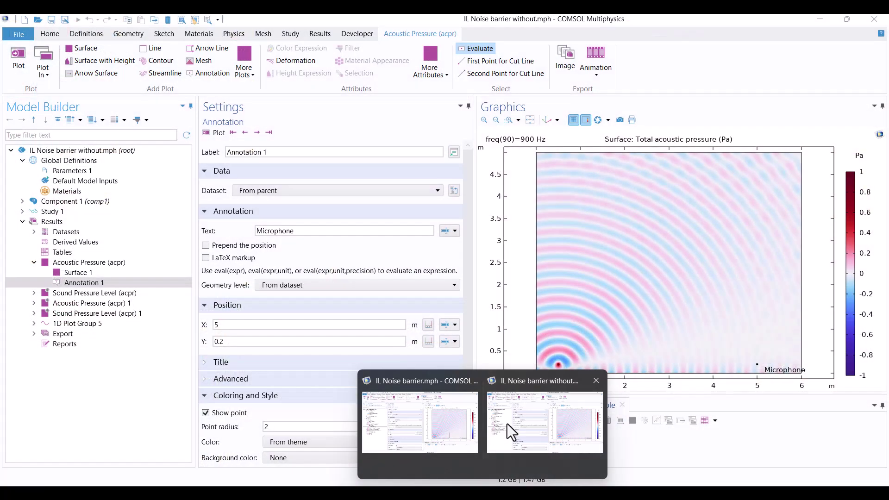
Step: Preview the 'IL Noise barrier without' model, then the Excel Insertion Loss chart
click(508, 431)
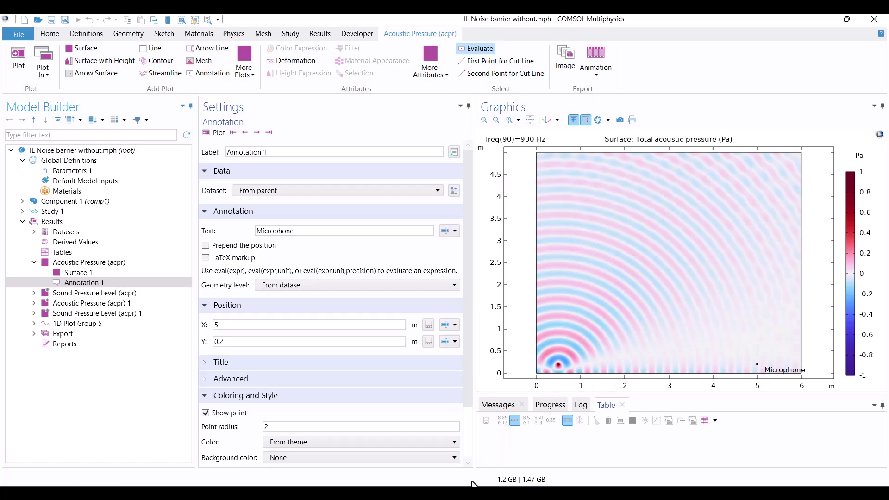
mouse_move(473, 484)
click(477, 456)
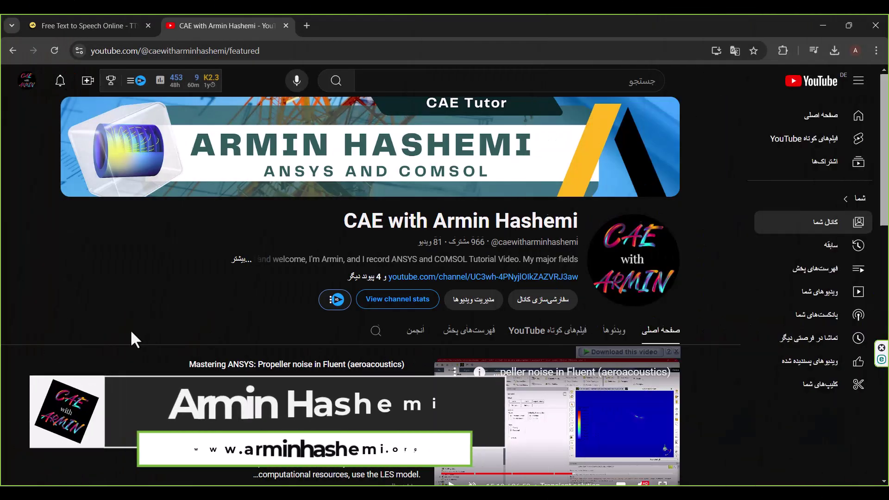
Step: Scroll the YouTube channel page down to the For you and Videos rows
scroll(131, 332, down, 3)
scroll(131, 333, down, 1)
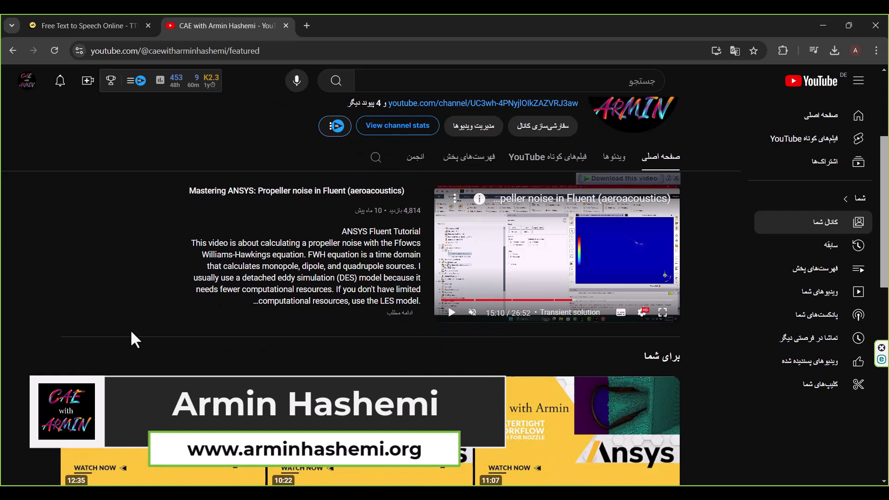
scroll(131, 332, down, 4)
scroll(131, 342, down, 2)
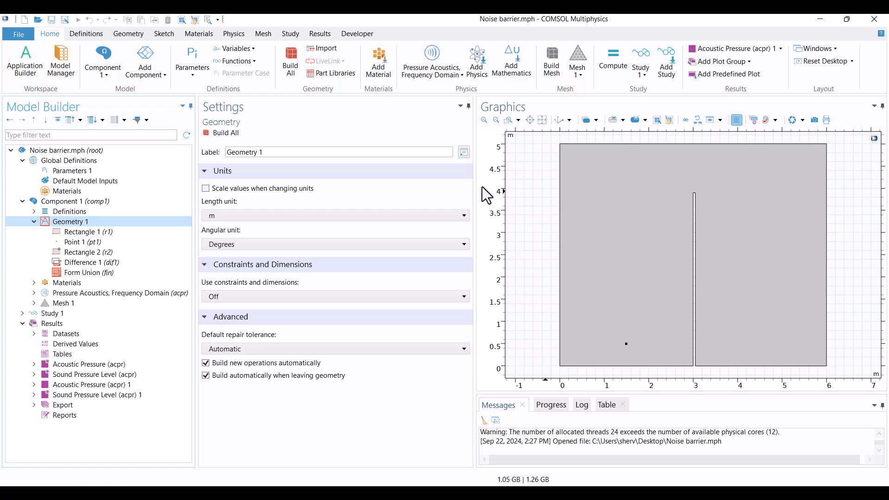
Step: Set parameter y0 to 1 in Parameters 1 and rebuild Geometry 1 with Build All
click(70, 170)
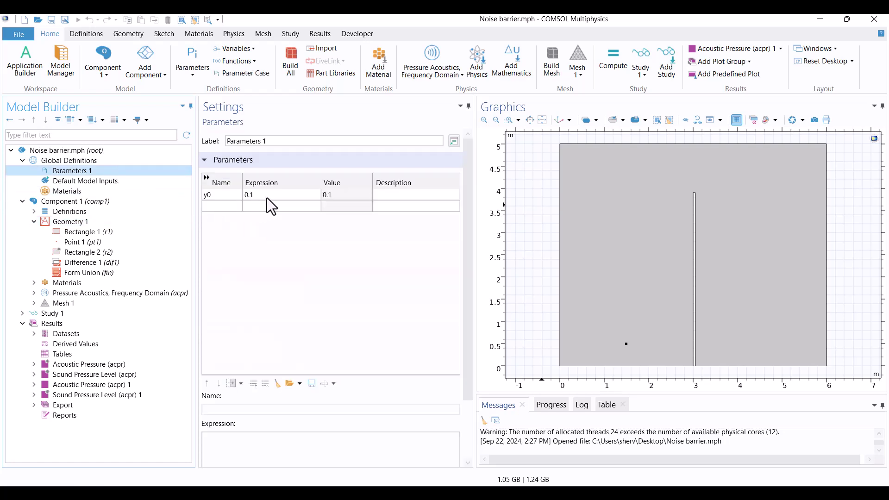
click(269, 194)
text(1)
key(Return)
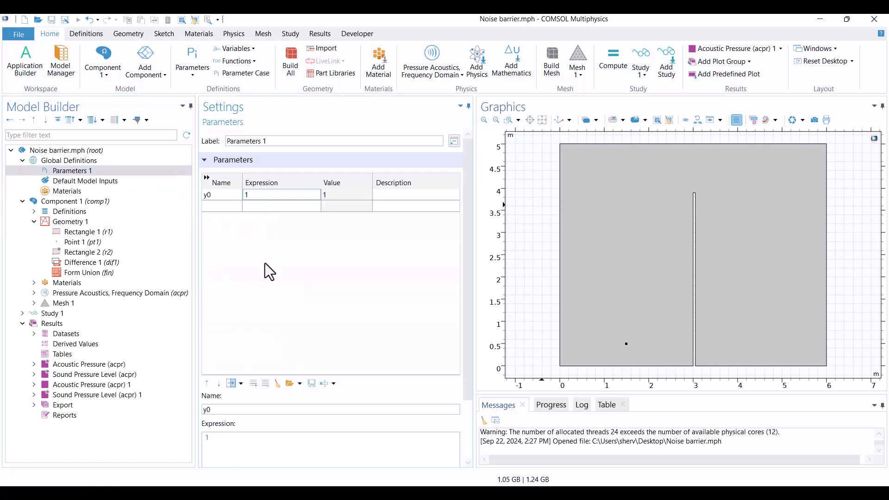
click(75, 214)
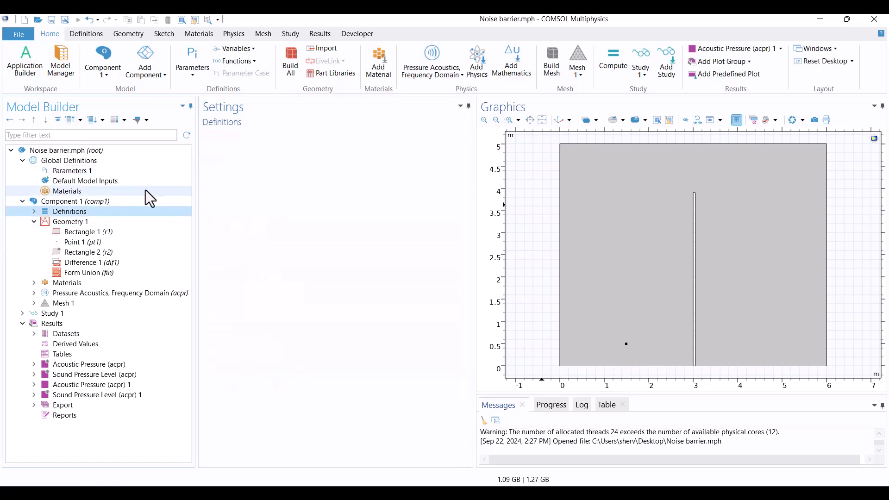
click(77, 224)
click(218, 134)
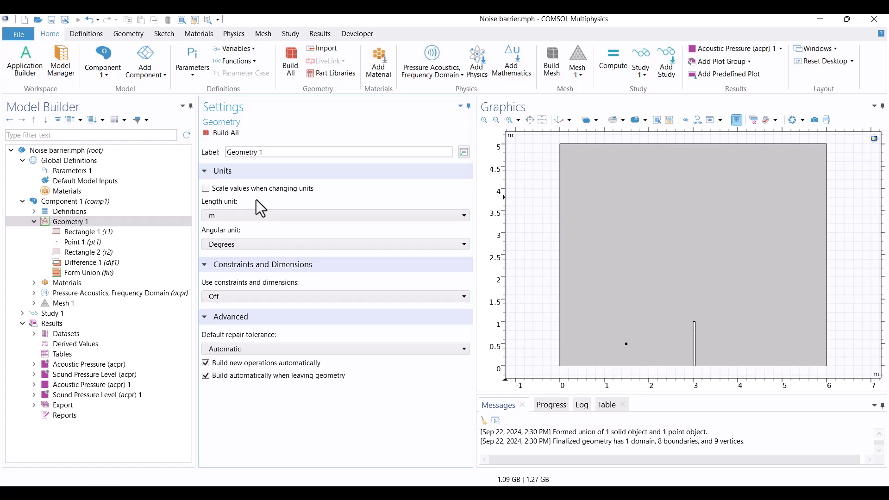
Step: Change Point 1's y coordinate from 0.5 to 0.2 m and rebuild all objects
click(118, 242)
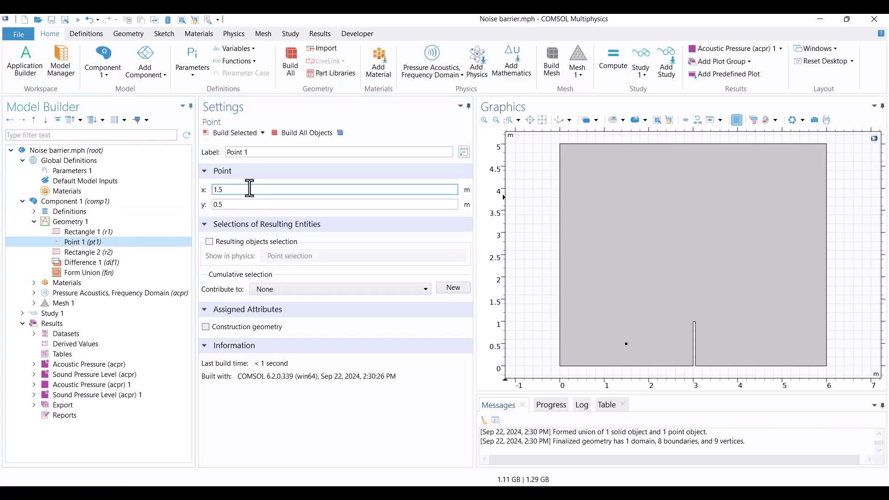
click(250, 204)
key(BackSpace)
key(BackSpace)
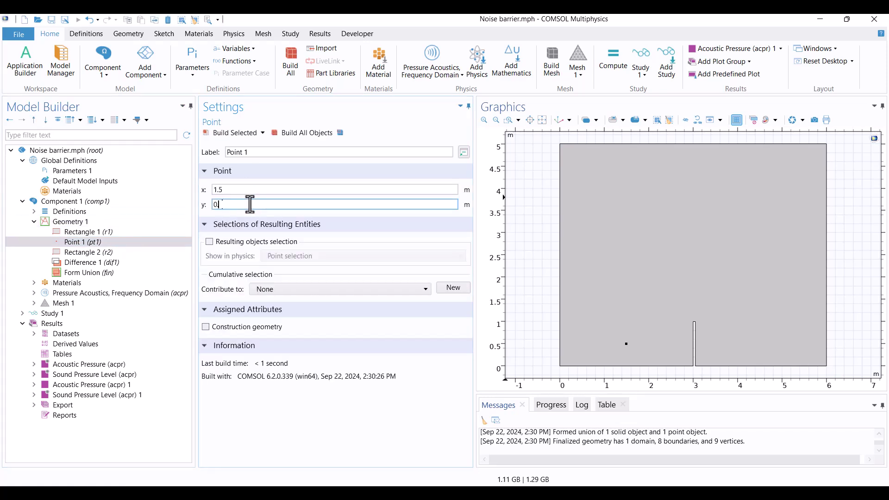
text(.2)
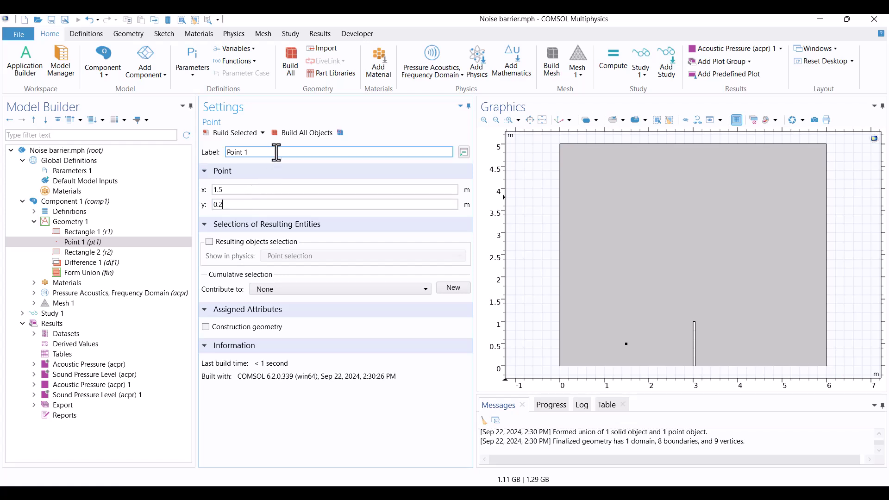
click(281, 135)
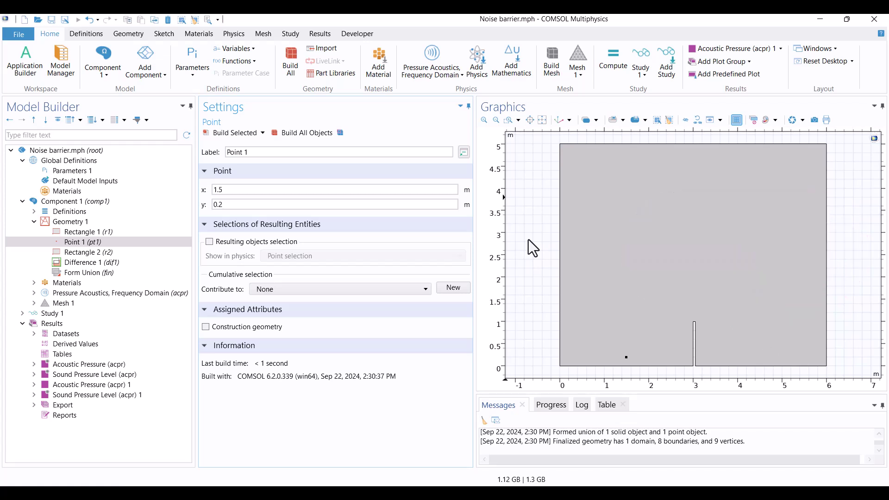
Step: Add a Point primitive to Geometry 1 at x = 5, y = 0.2 and build all objects
click(59, 222)
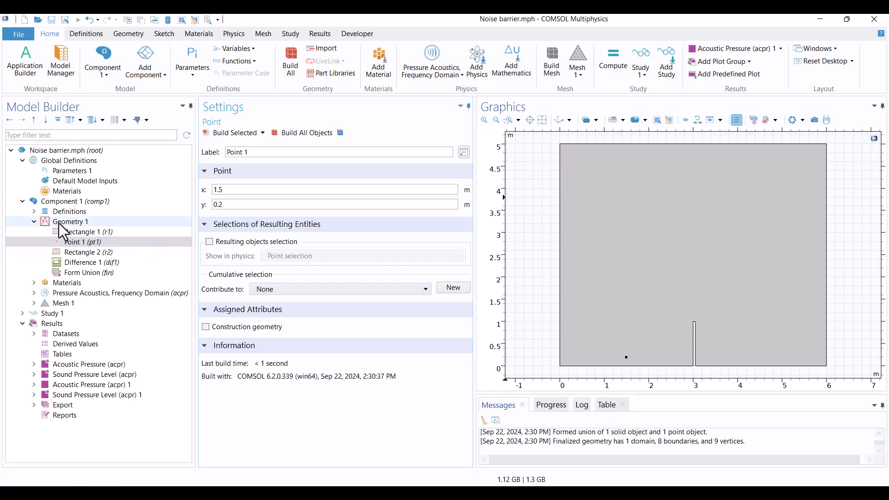
right_click(58, 223)
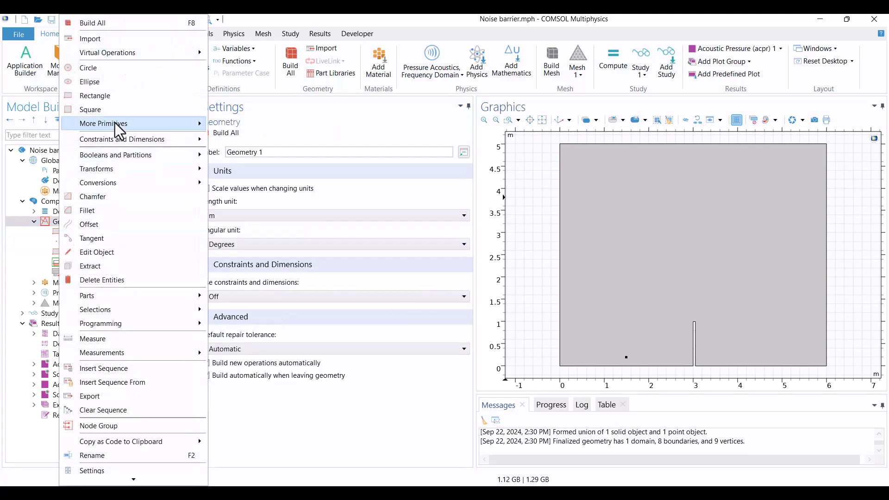
mouse_move(104, 123)
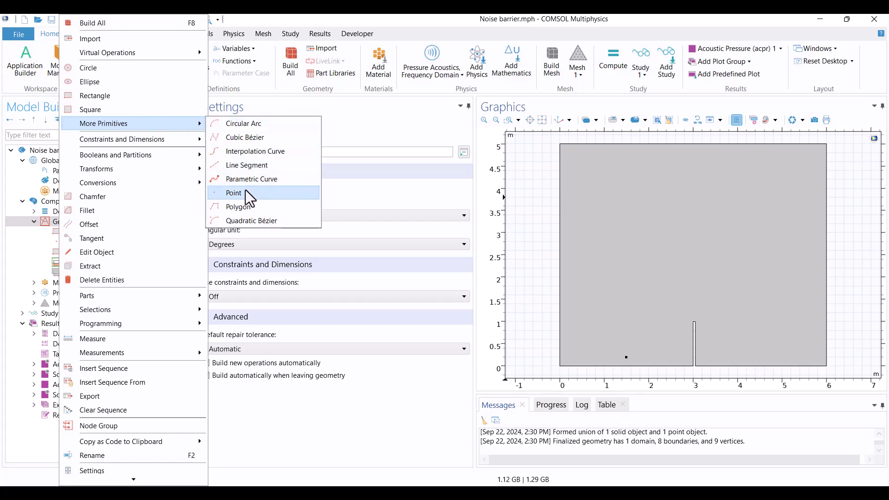
click(224, 193)
double_click(245, 190)
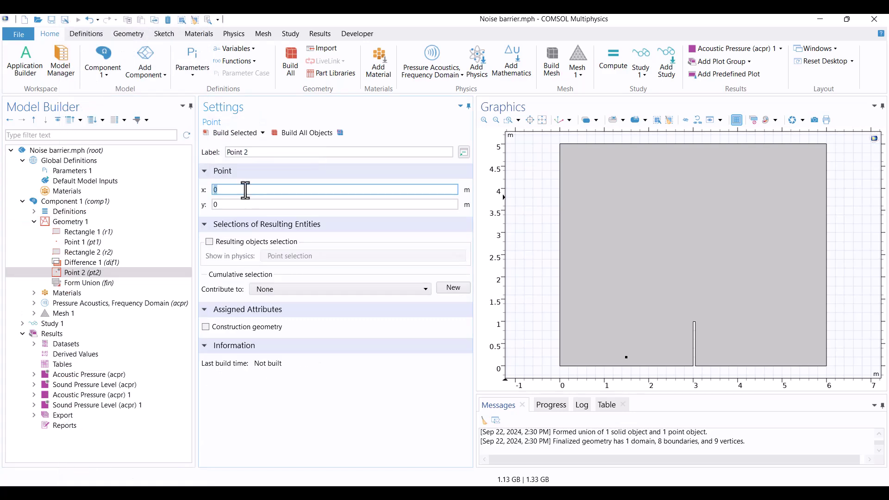
text(5)
click(247, 205)
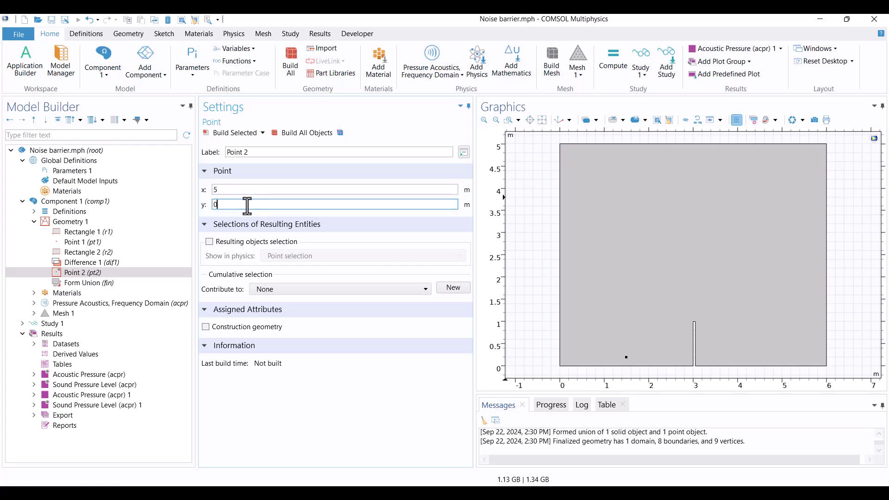
text(.2)
click(311, 131)
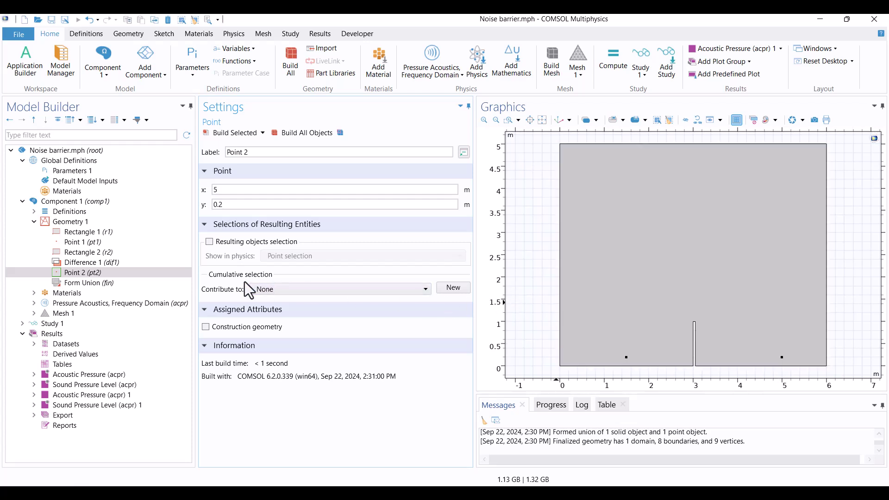
Step: Remove ground boundaries 2 and 7 from Perfectly Matched Boundary 1's selection
click(34, 302)
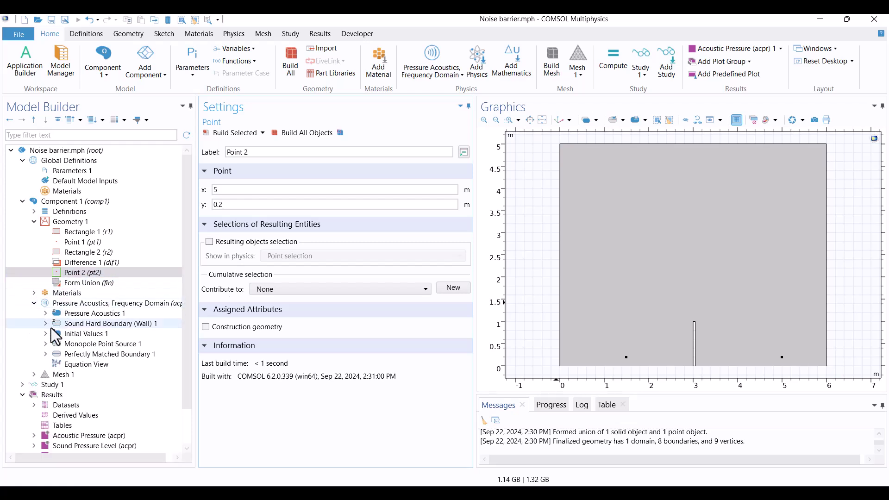
click(65, 352)
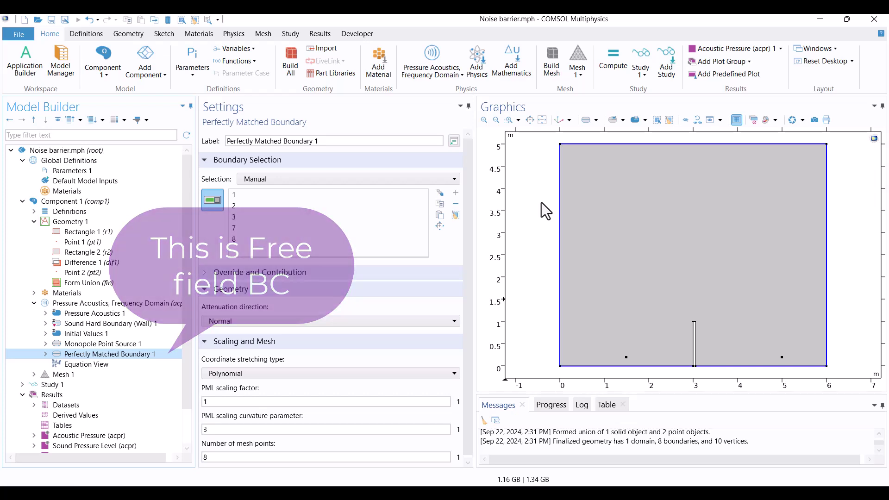
click(666, 367)
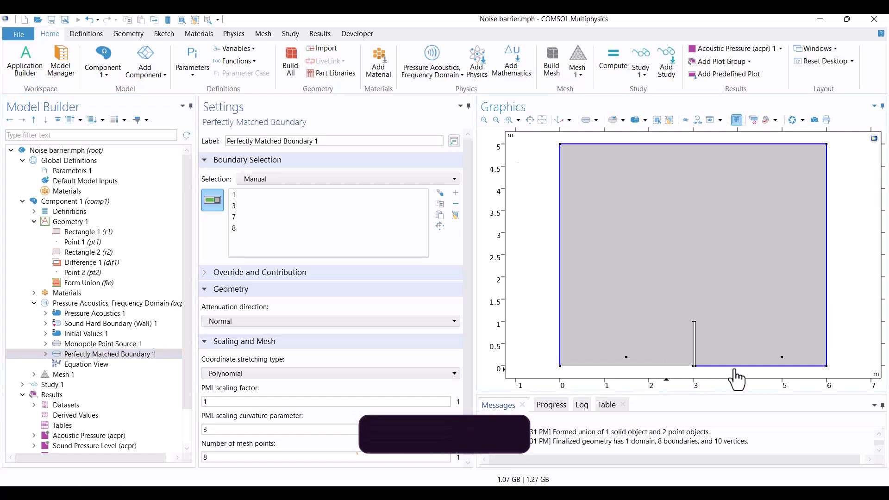
click(737, 366)
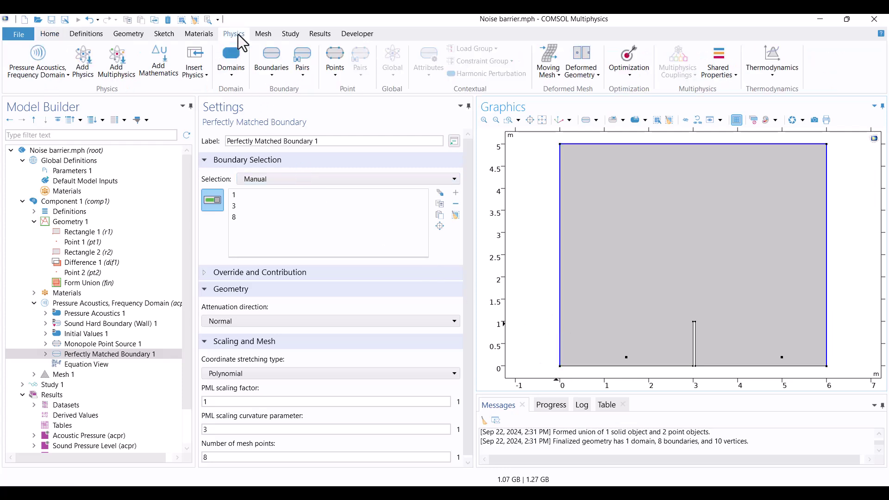
Step: Add an Impedance boundary condition on the ground left of the barrier
click(269, 71)
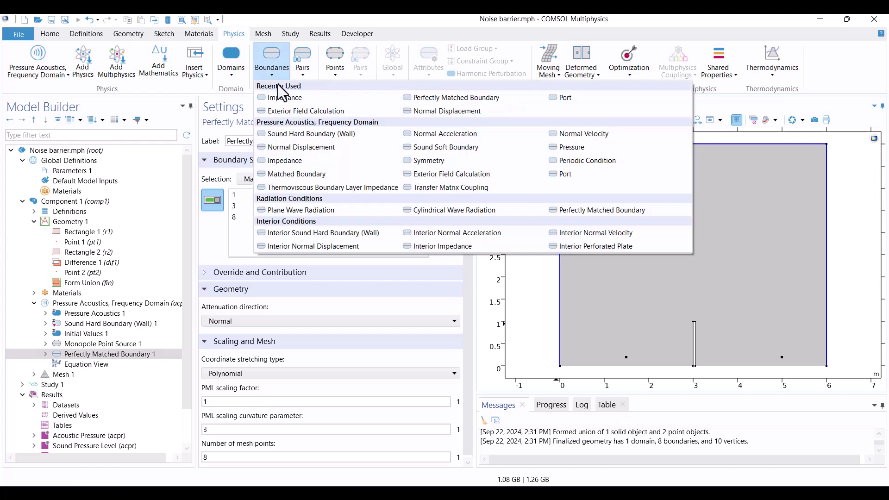
click(282, 97)
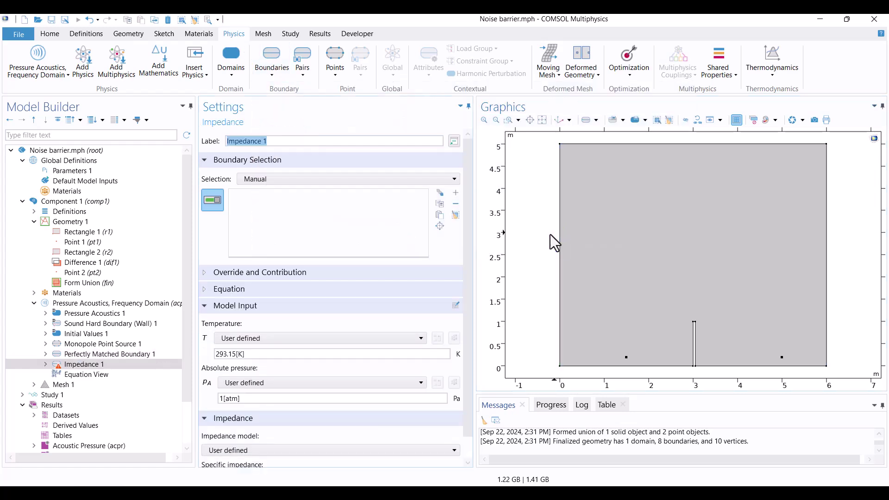
click(624, 366)
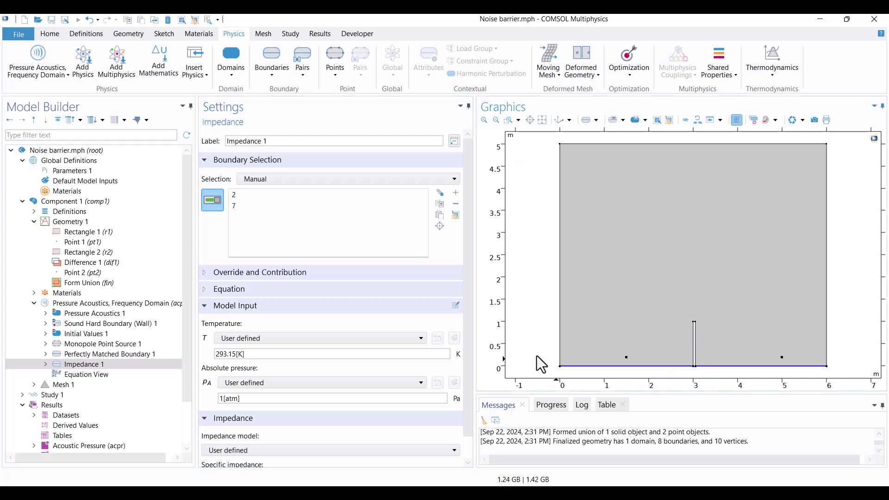
Step: Set the impedance model to Porous layer with thickness d = 0.02 m
scroll(467, 331, down, 2)
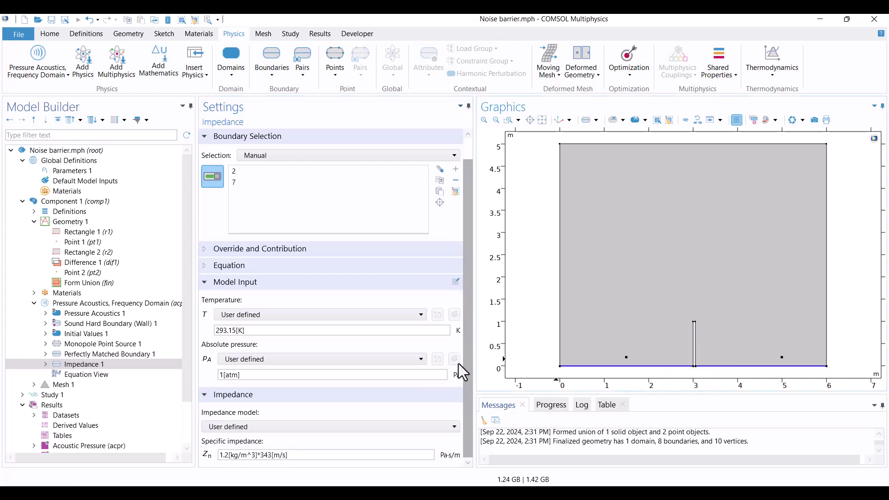
click(264, 426)
click(257, 459)
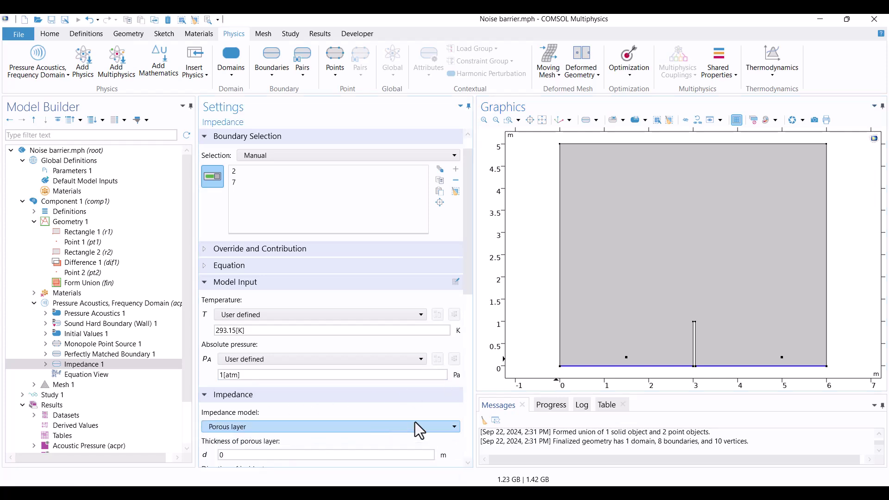
drag(469, 268, 458, 354)
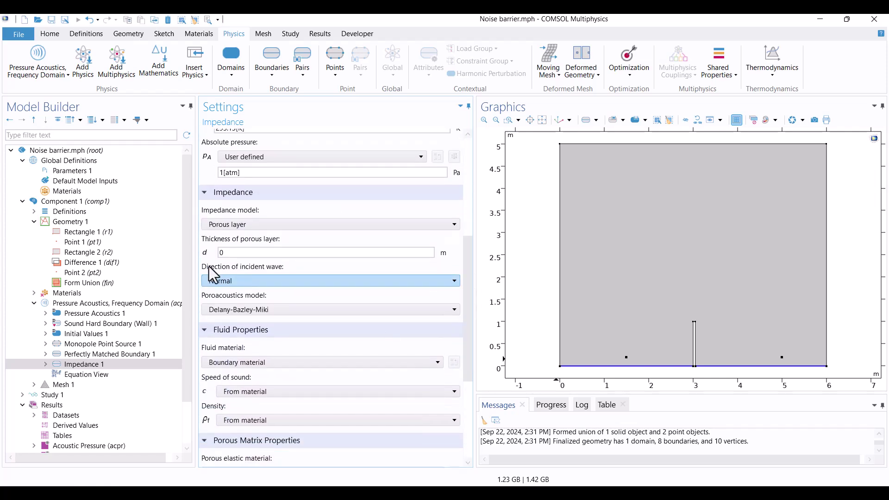
click(270, 252)
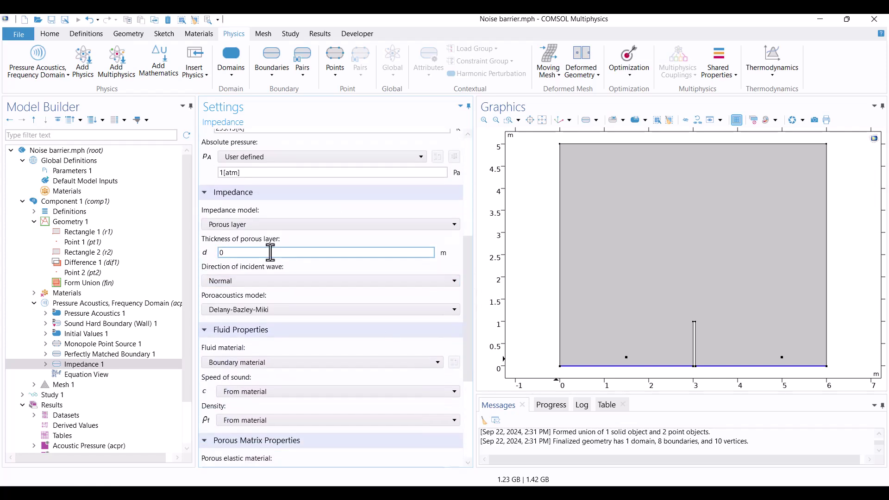
text(.02)
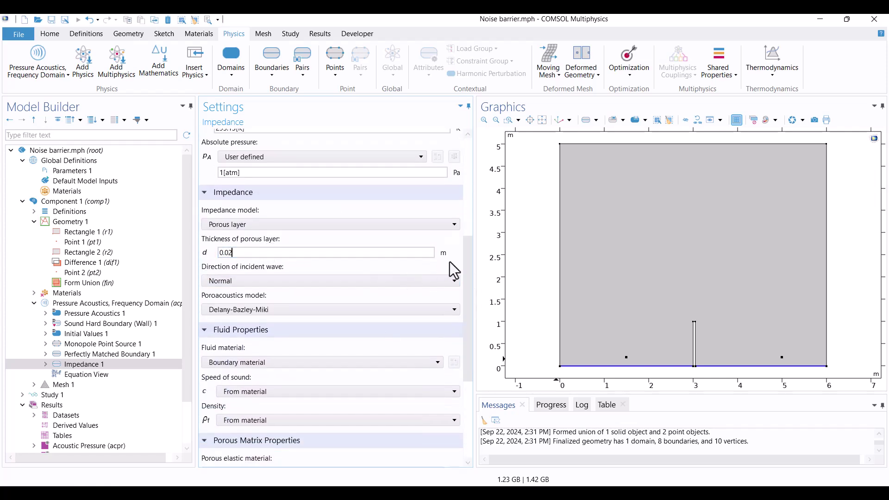
click(340, 309)
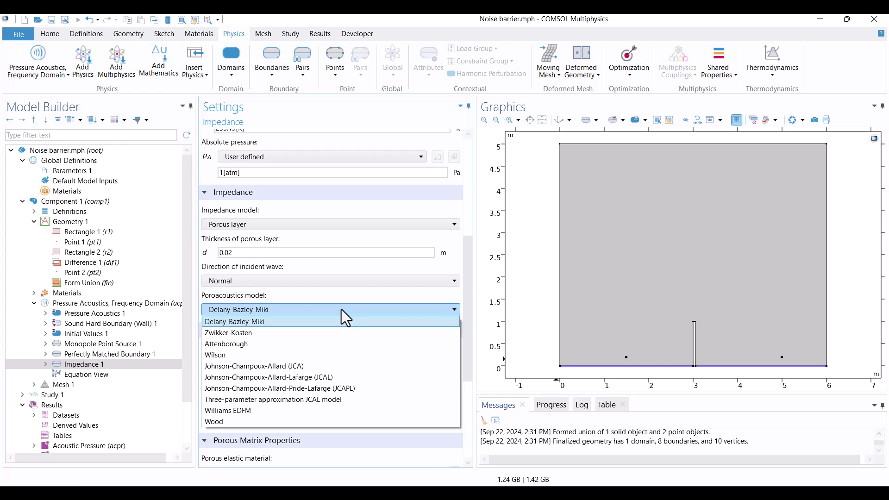
Step: Keep Delany-Bazley-Miki poroacoustics and set the fluid material to Air (mat1)
click(364, 296)
drag(470, 284, 465, 351)
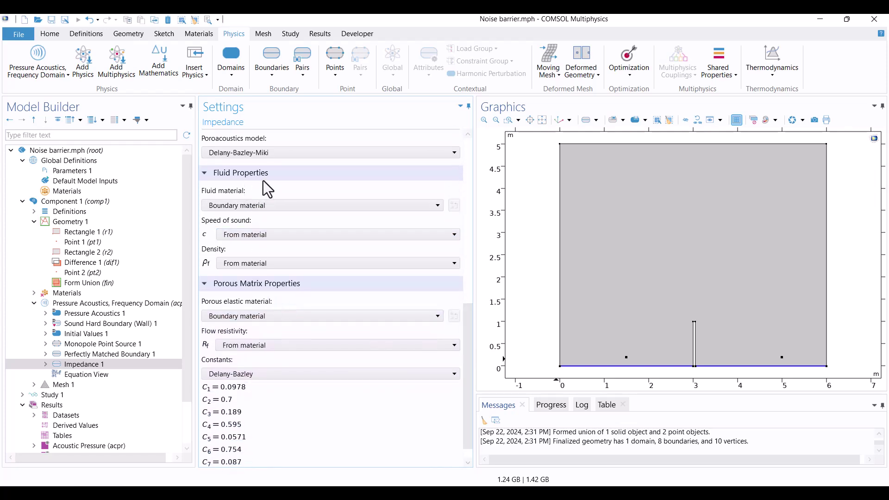
click(271, 204)
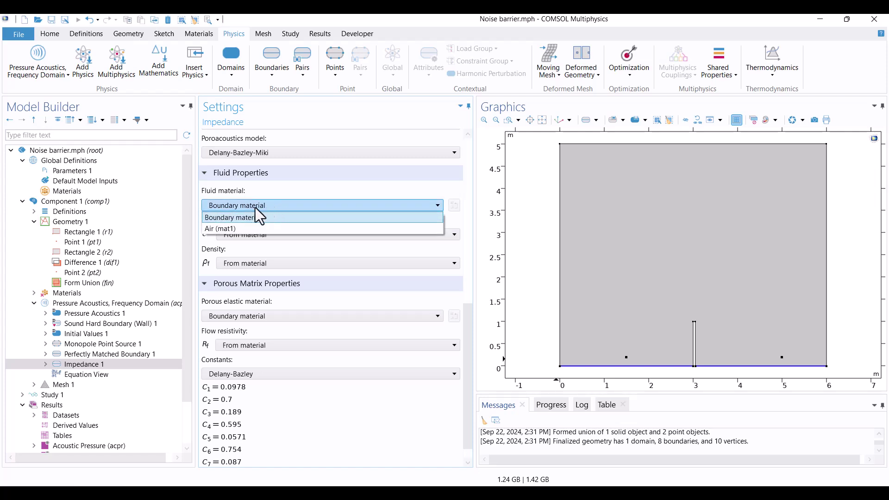
click(236, 228)
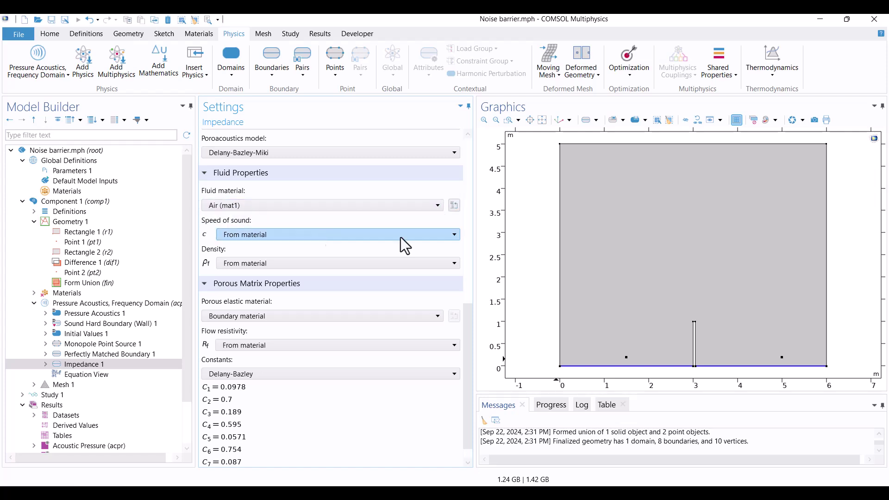
Step: Set flow resistivity to a user-defined 400 Pa·s/m²
drag(466, 322, 465, 340)
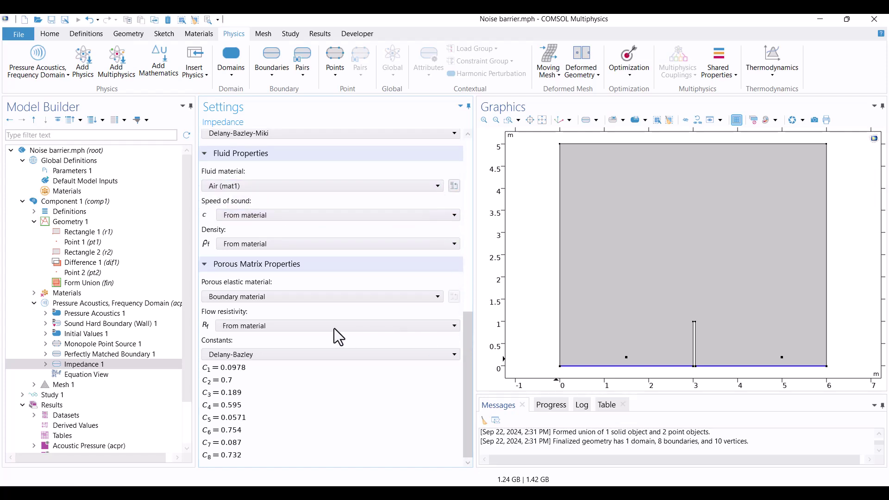
click(226, 329)
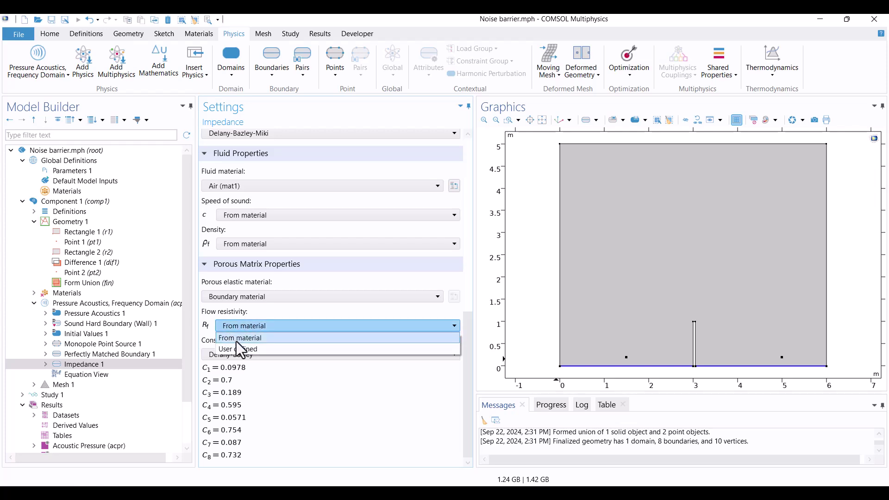
click(246, 351)
double_click(248, 344)
text(4)
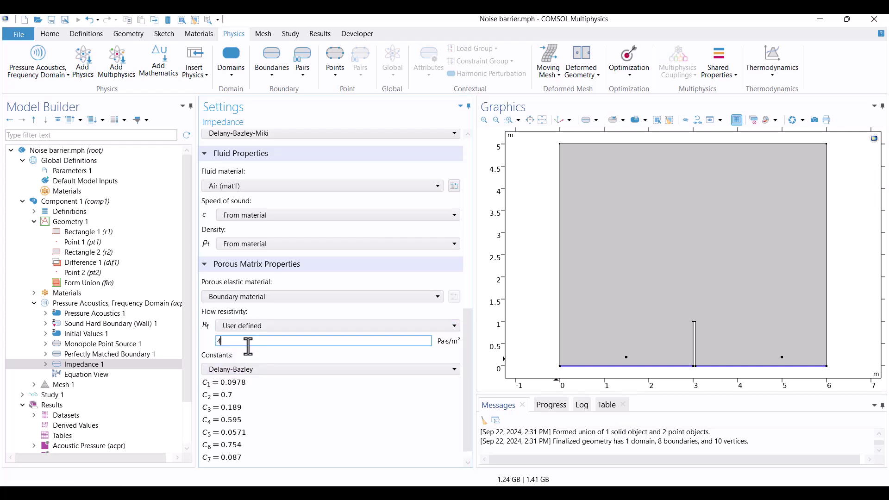
text(00)
click(294, 414)
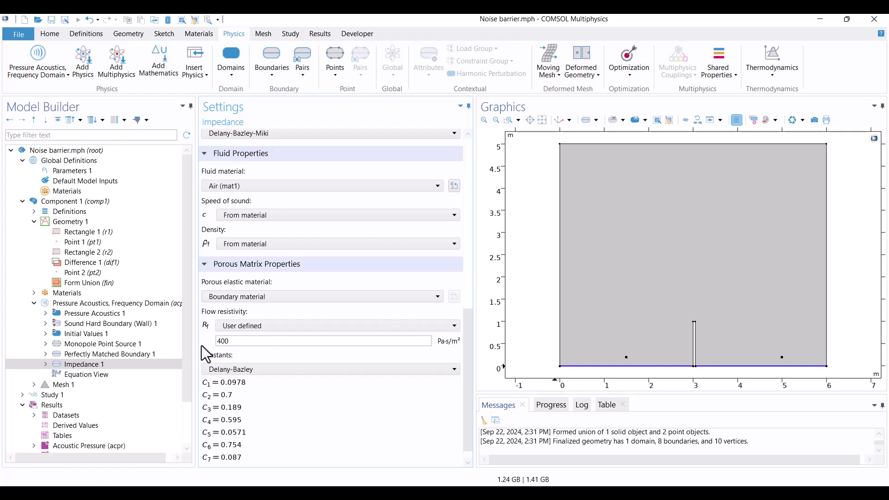
click(134, 345)
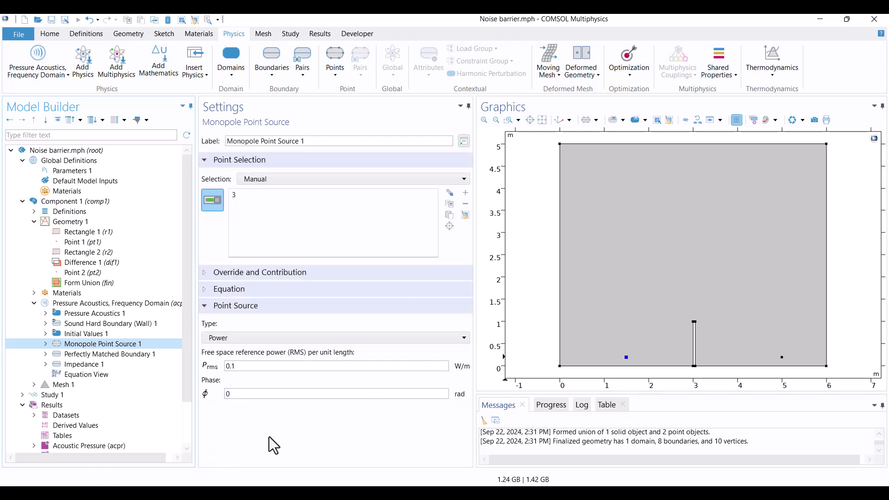
Step: Open the Points dropdown of point conditions in the Physics ribbon
click(336, 76)
Step: Add a Pressure point condition on point 3 with p0 = 1 Pa
click(342, 100)
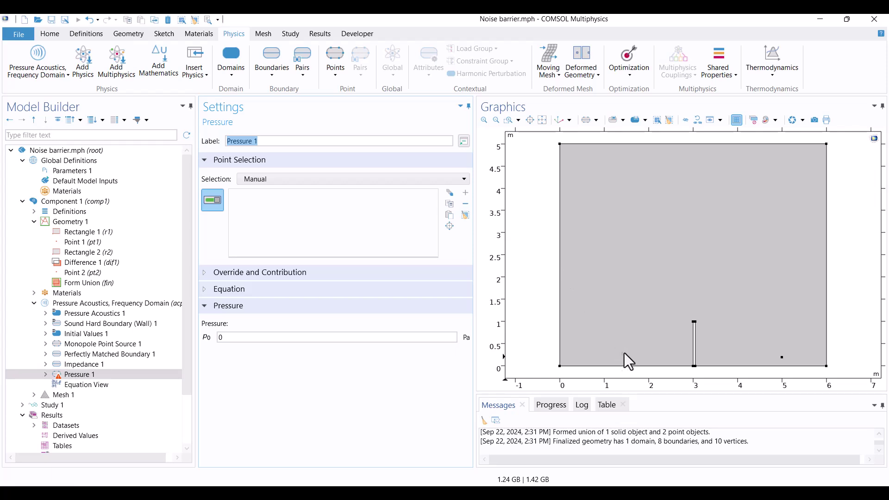
click(626, 357)
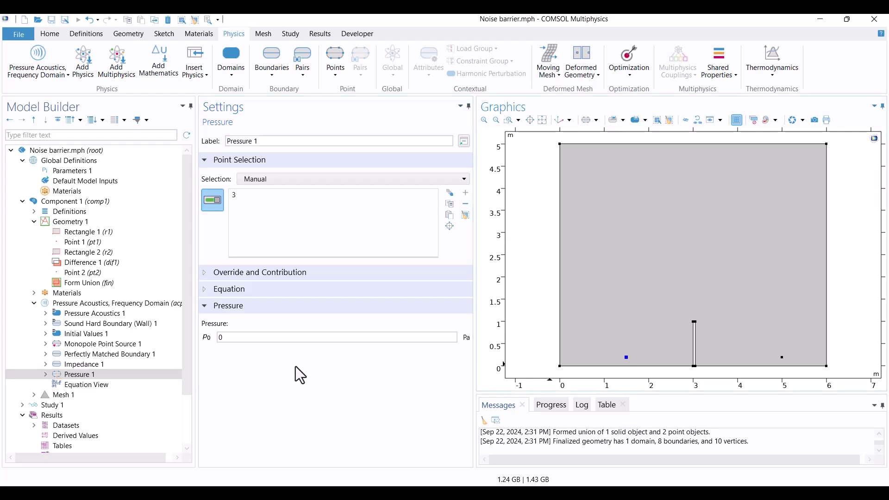
double_click(284, 338)
text(1)
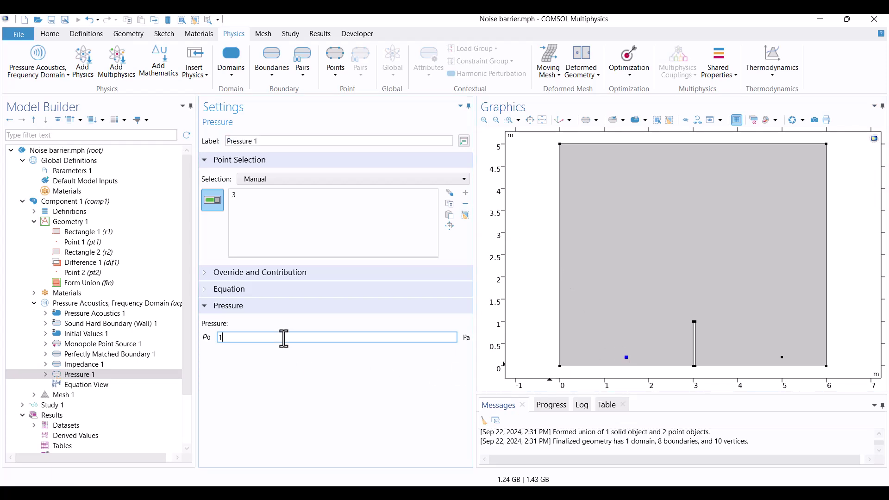
click(276, 357)
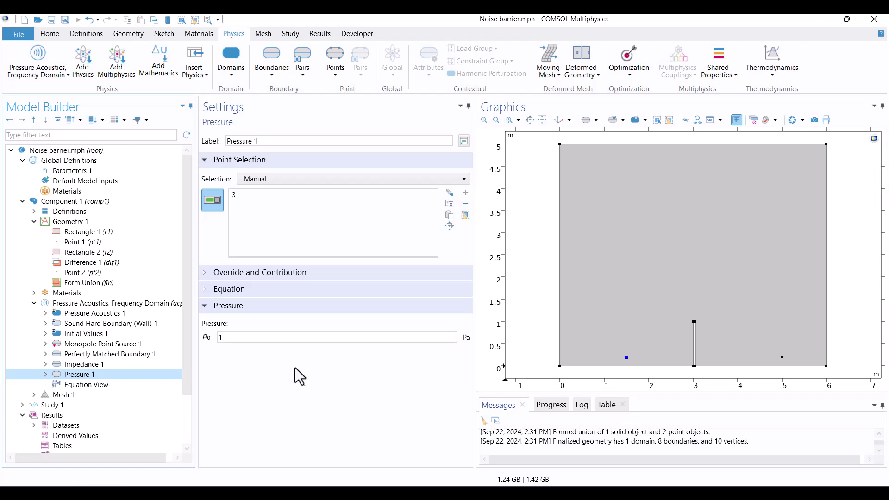
Step: Delete Monopole Point Source 1 from the model
click(74, 344)
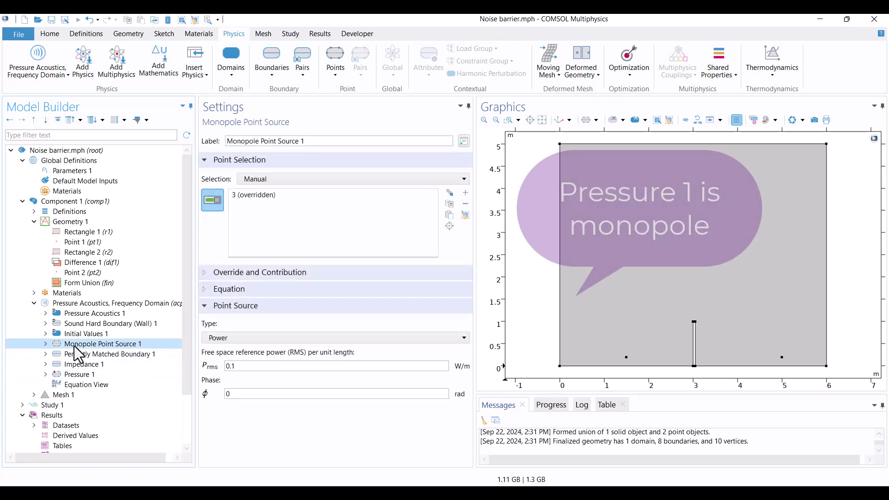
right_click(75, 346)
click(99, 268)
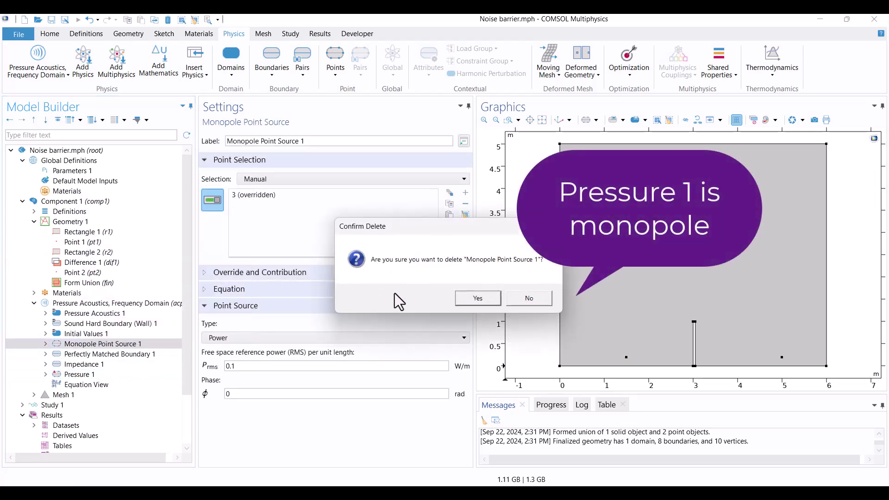
click(464, 297)
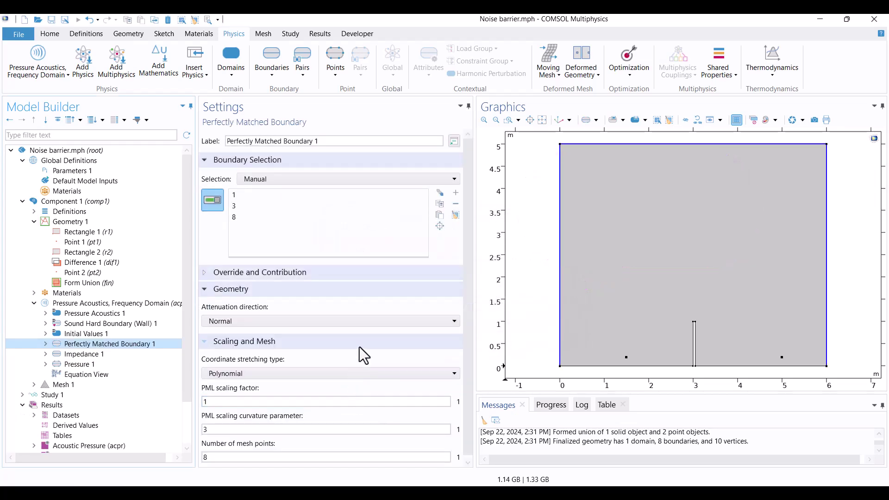
Step: Delete the Parametric Sweep from Study 1
click(21, 395)
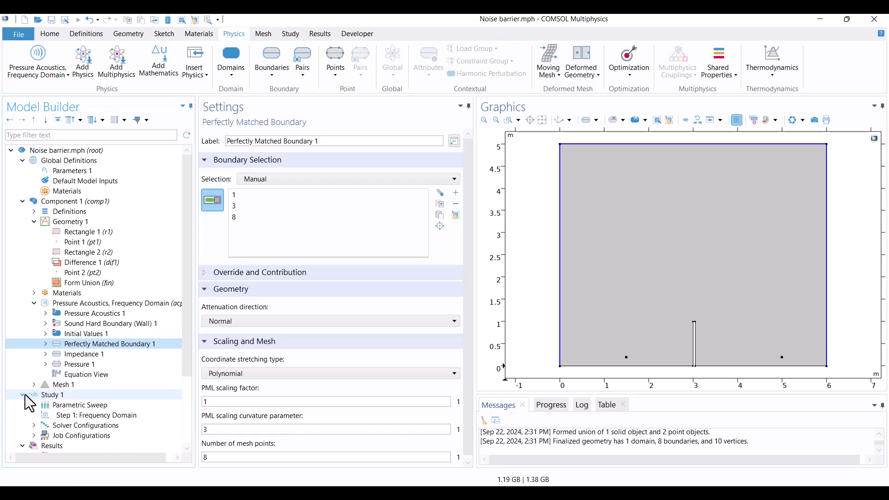
click(73, 407)
right_click(73, 406)
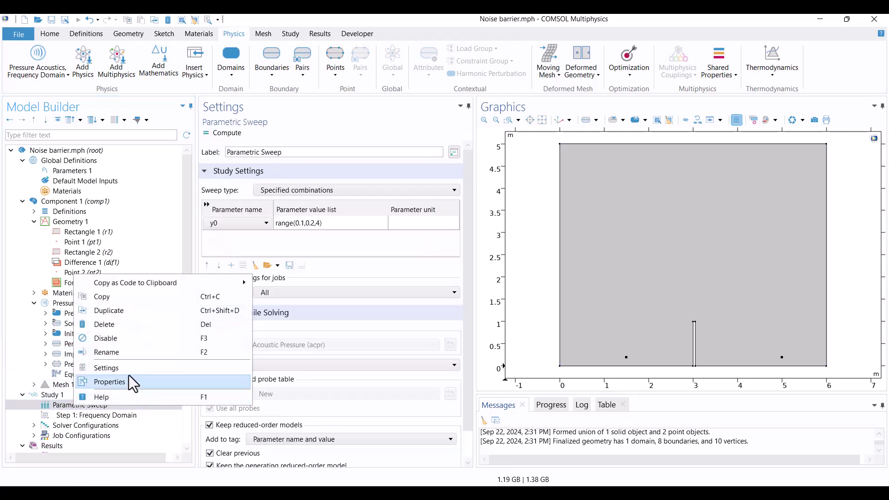
click(132, 324)
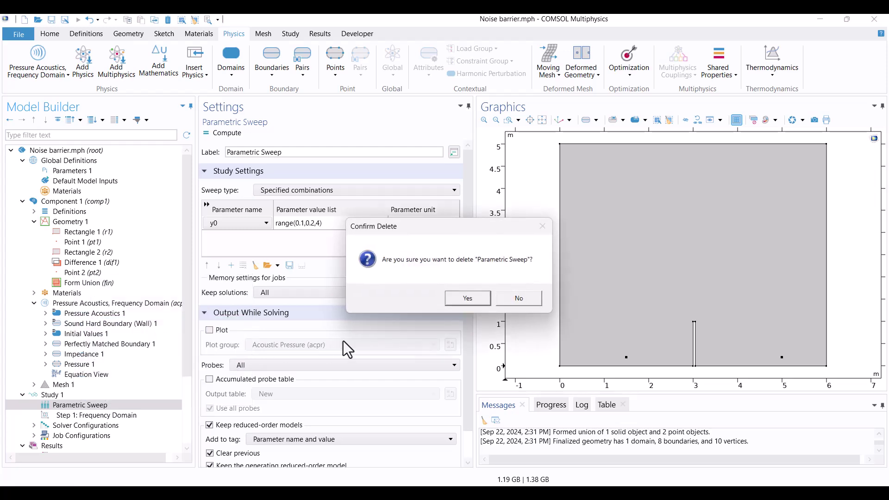
click(460, 302)
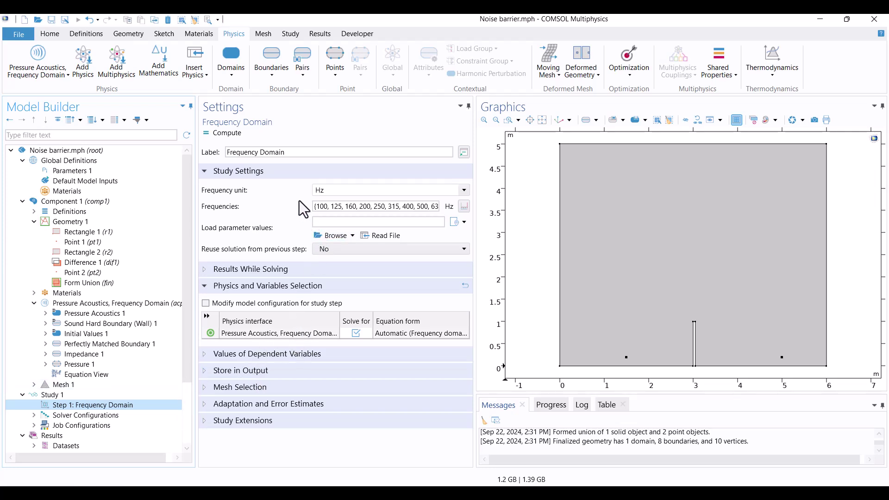
Step: Replace the frequency list with range(10,10,1500): start 10 Hz, step 10 Hz, stop 1500 Hz
click(463, 207)
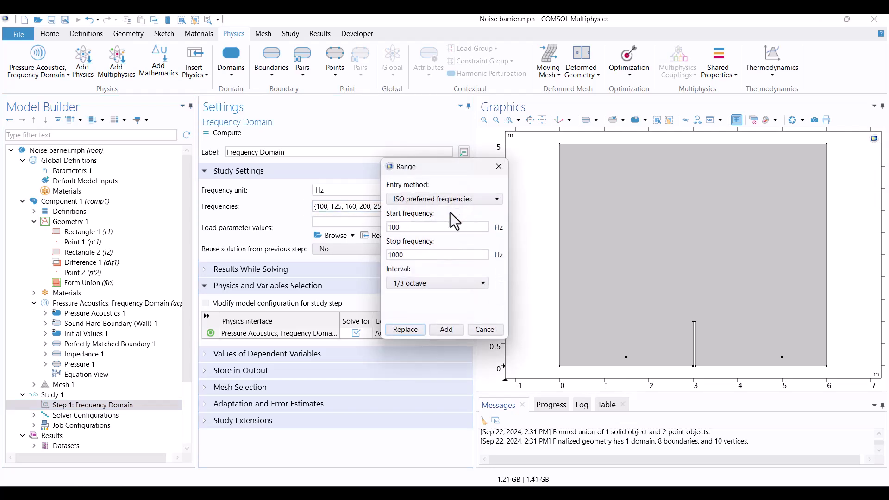
click(454, 200)
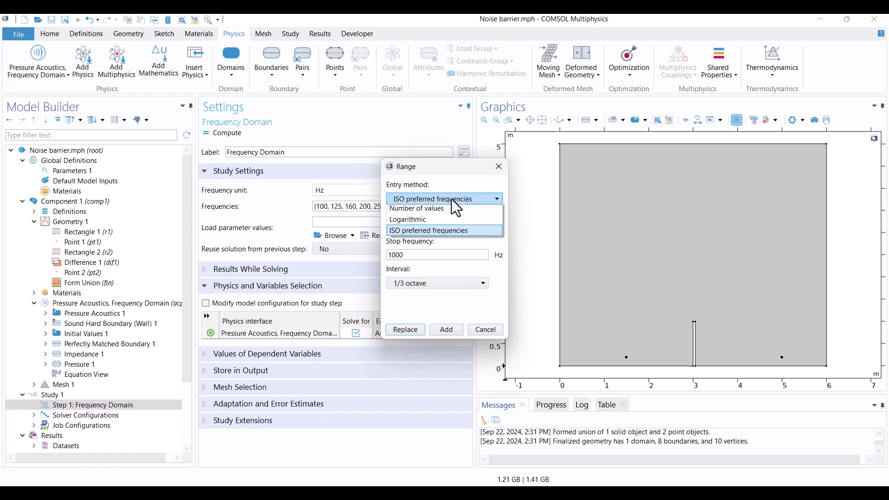
click(442, 211)
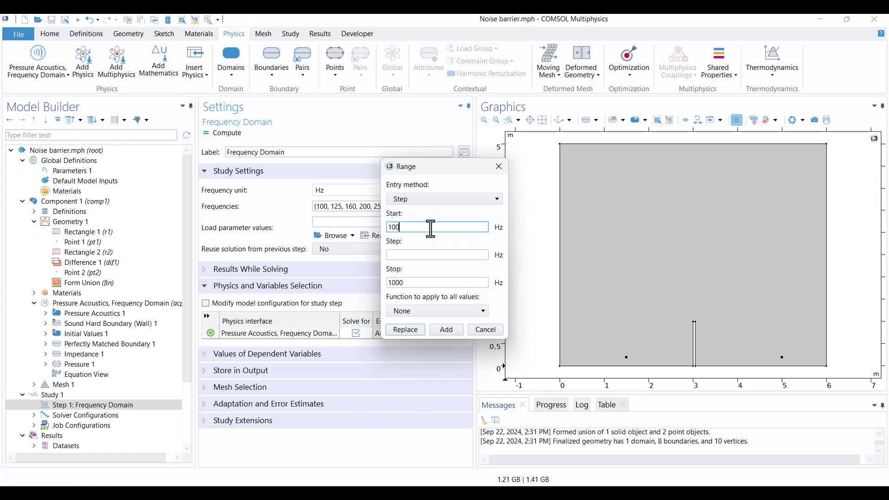
key(BackSpace)
click(428, 255)
text(10)
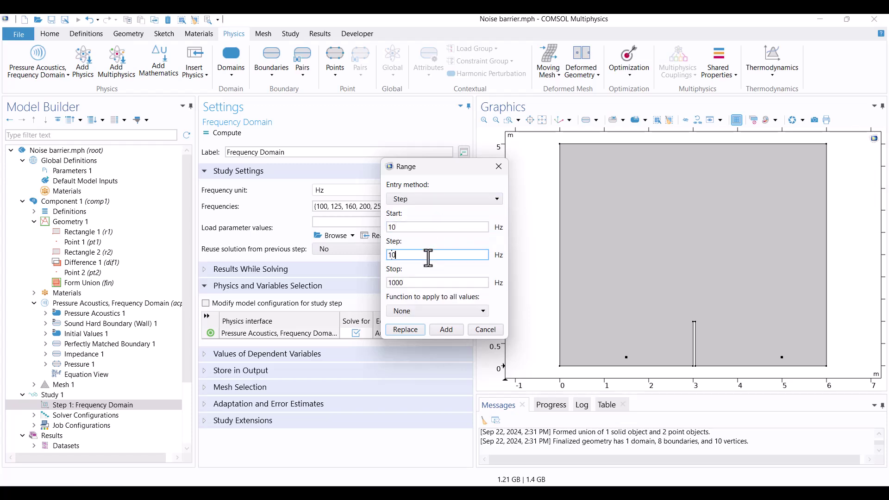
click(433, 282)
double_click(434, 282)
text(1500)
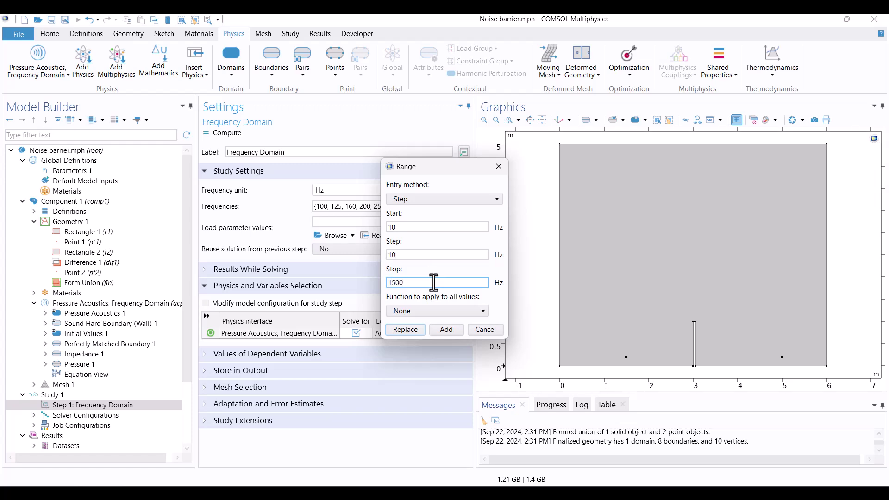
click(406, 329)
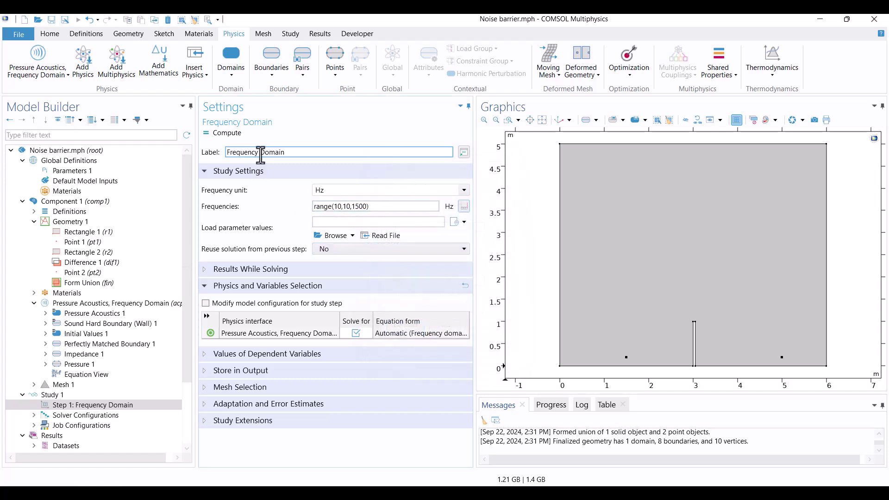
Step: Compute Study 1 and set the Acoustic Pressure plot to the 800 Hz solution
click(223, 133)
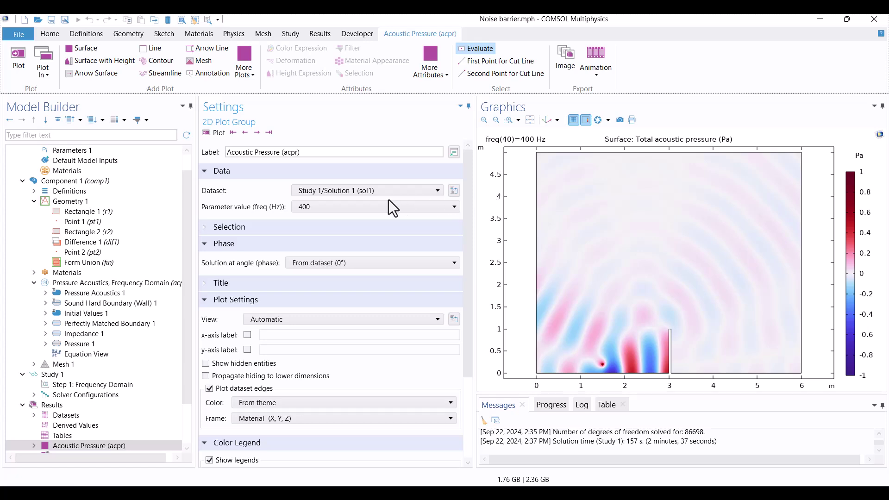
click(301, 209)
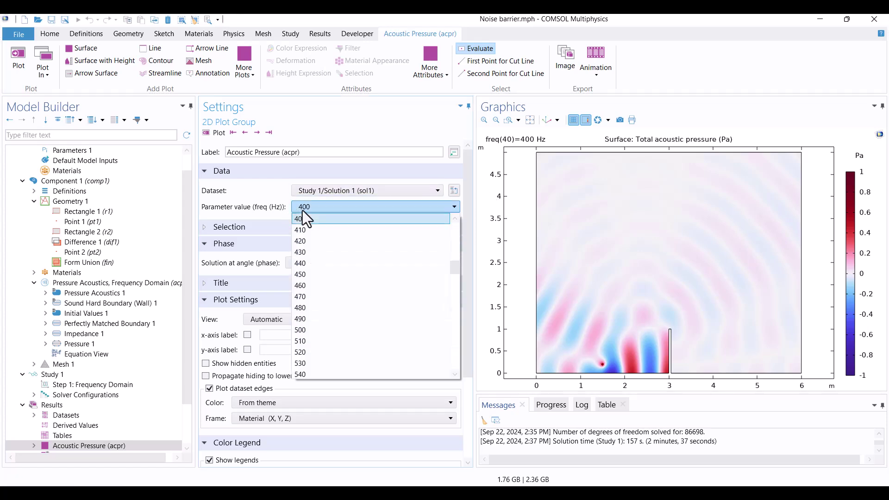
scroll(307, 223, down, 8)
scroll(312, 232, down, 4)
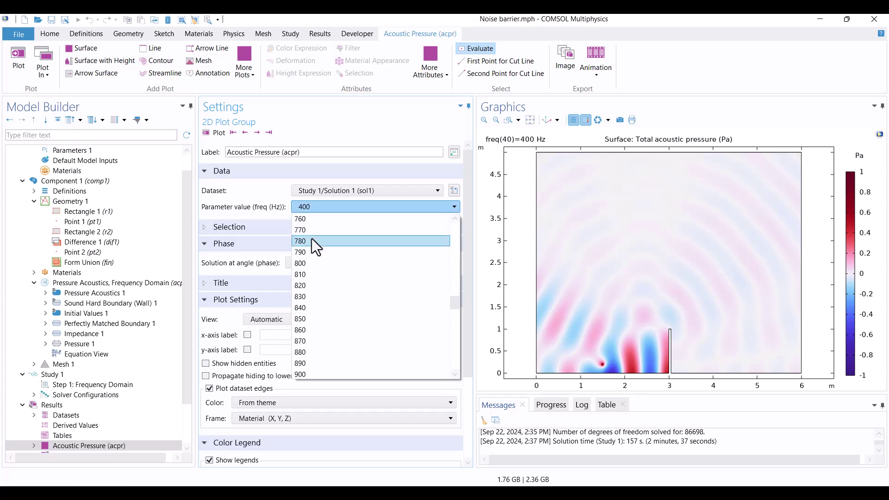
click(309, 261)
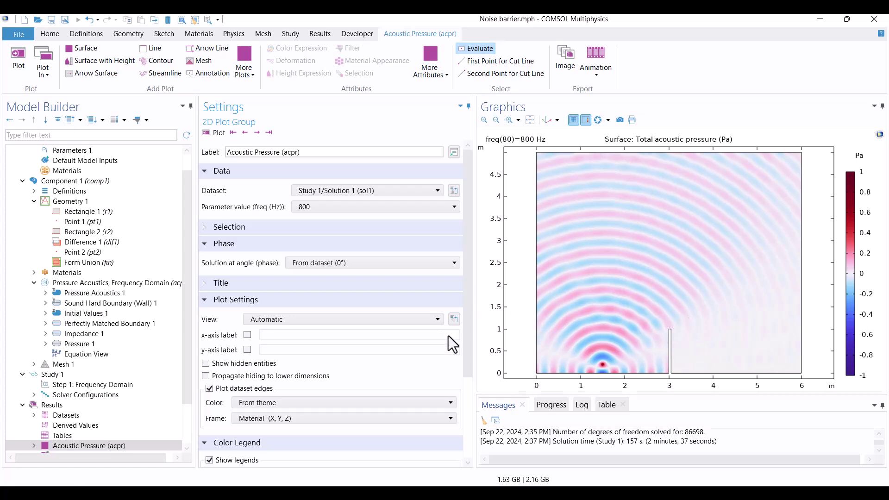
Step: Add a 1D Plot Group with a Point Graph at receiver point 8 (x = 5 m)
right_click(50, 407)
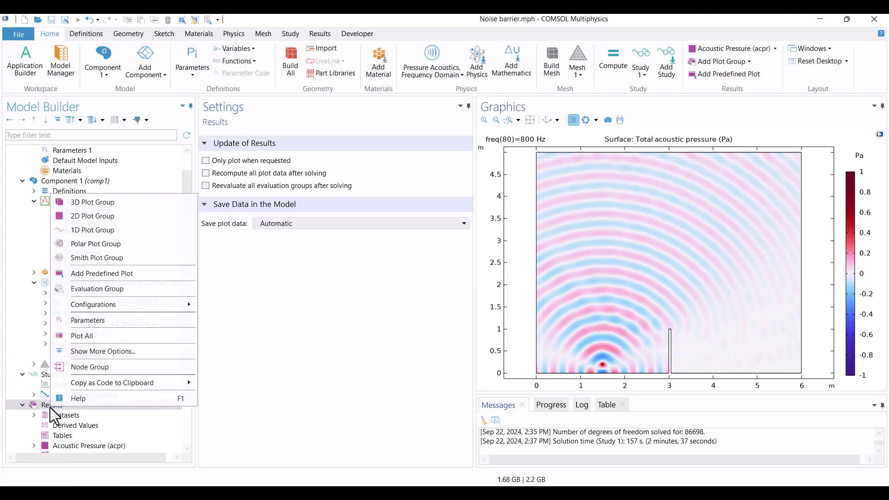
click(83, 234)
scroll(91, 363, down, 1)
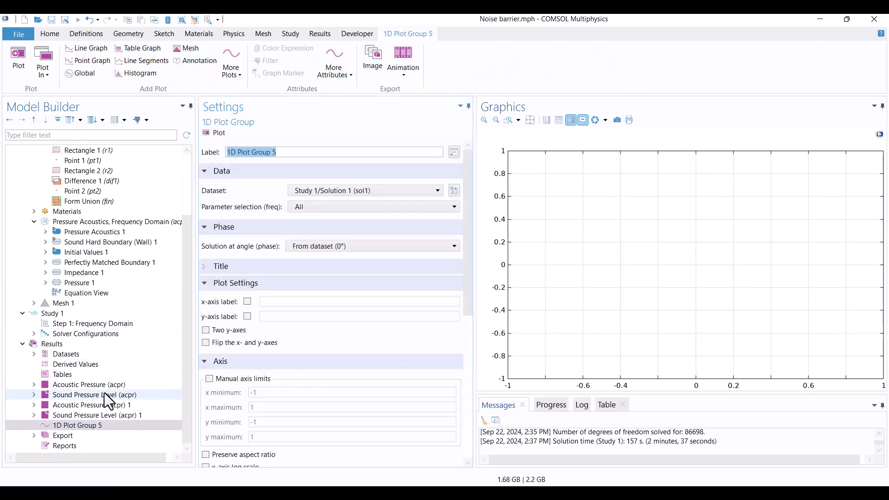
right_click(97, 424)
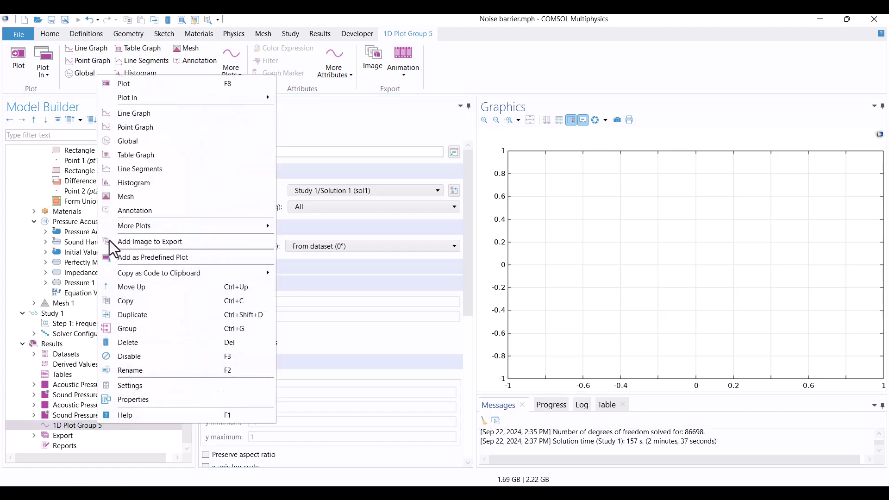
click(126, 129)
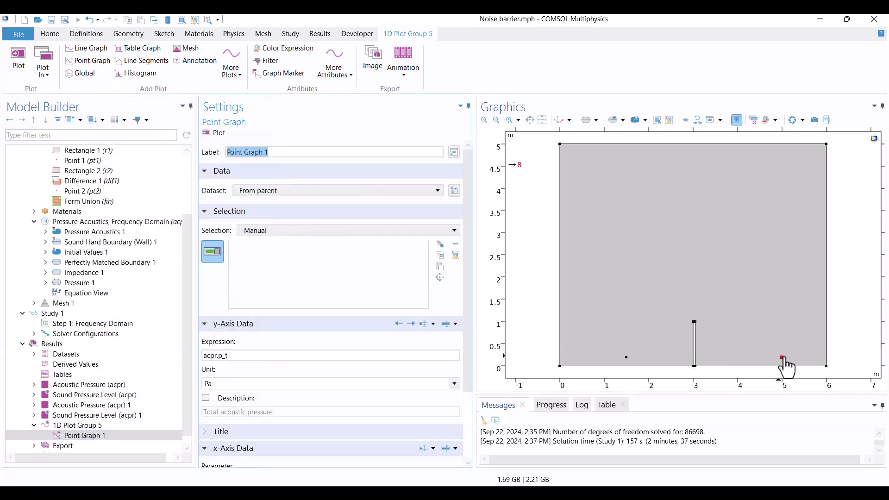
click(783, 357)
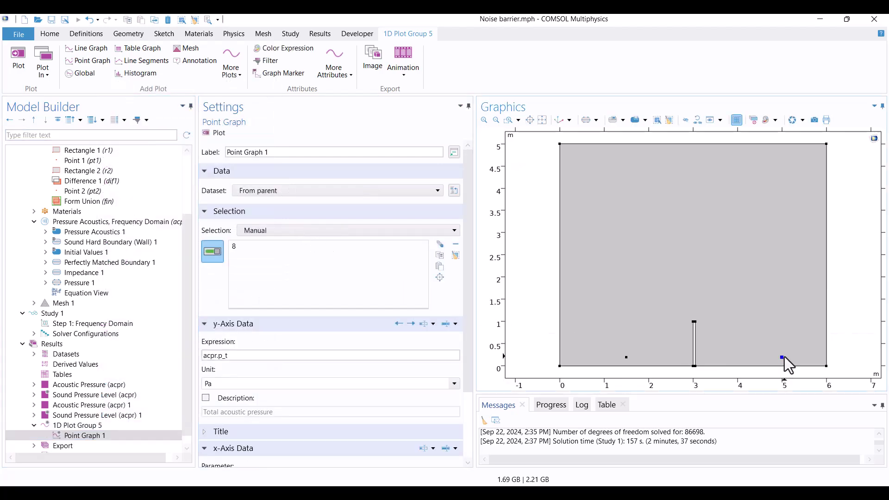
Step: Set the point graph expression to total sound pressure level acpr.Lp_t
click(454, 328)
click(471, 243)
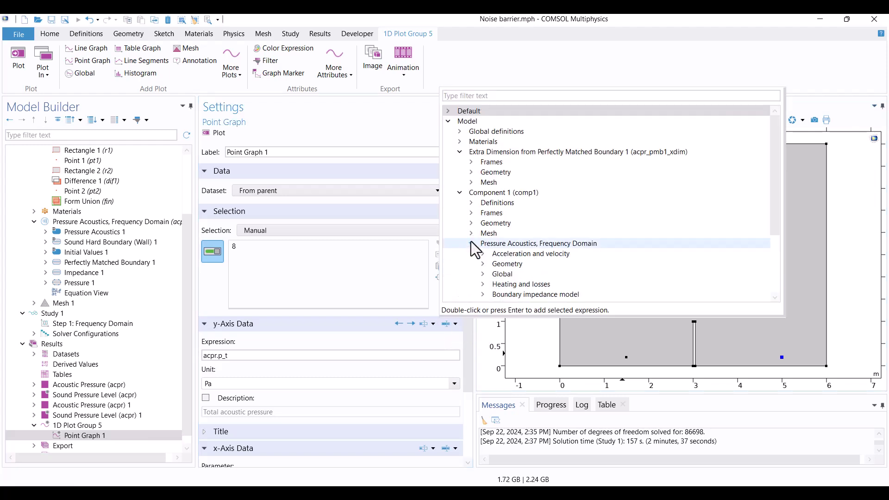
scroll(477, 236, down, 2)
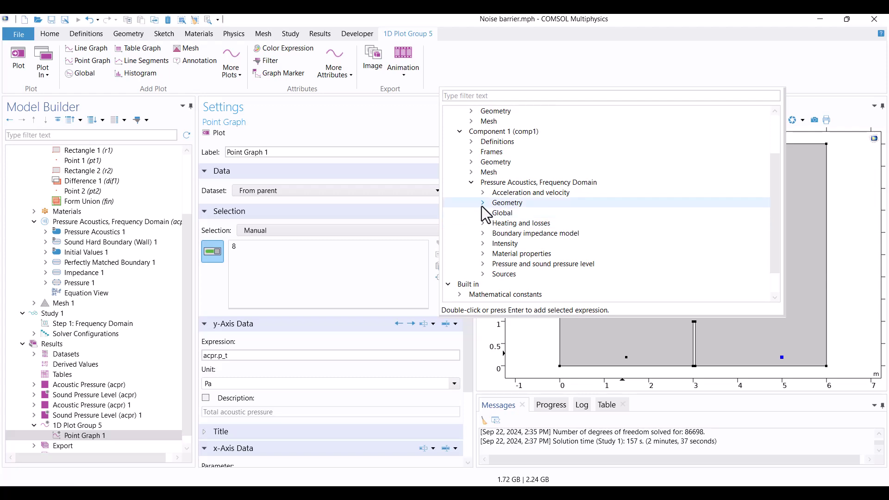
click(483, 193)
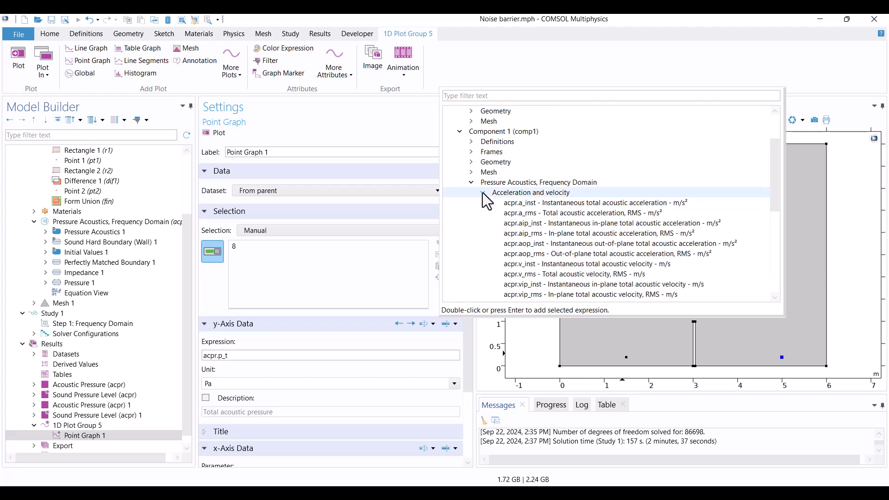
click(482, 193)
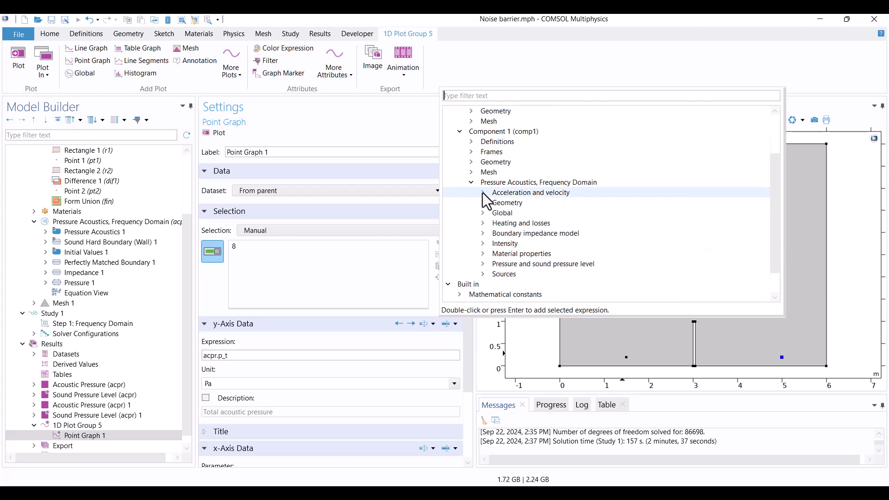
click(483, 265)
scroll(484, 266, down, 1)
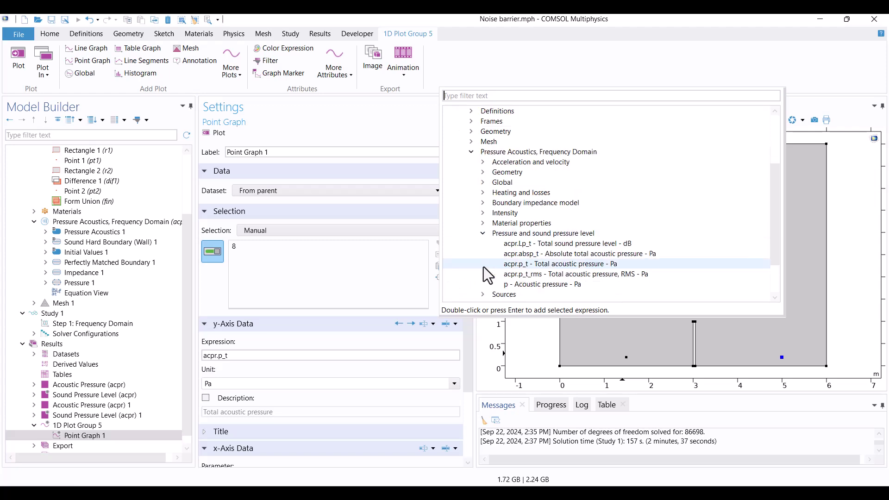
double_click(568, 247)
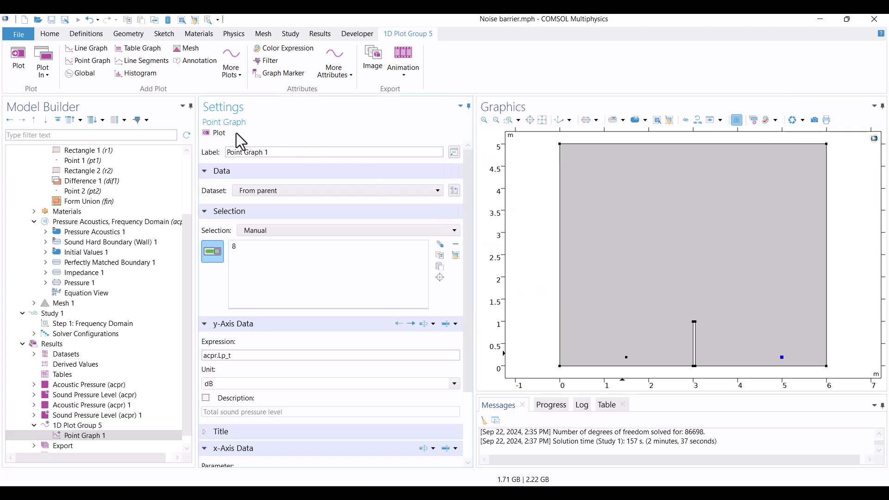
Step: Plot point 8's total sound pressure level versus frequency from 0 to 1500 Hz
click(211, 132)
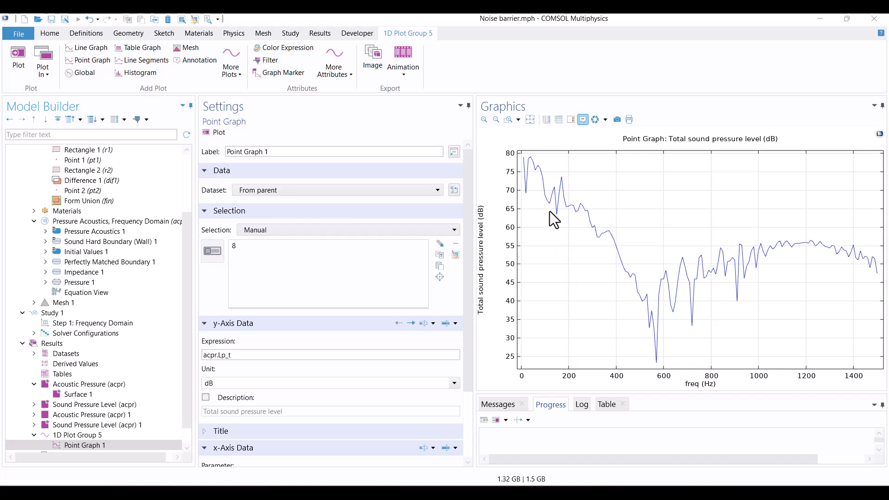
scroll(92, 343, down, 1)
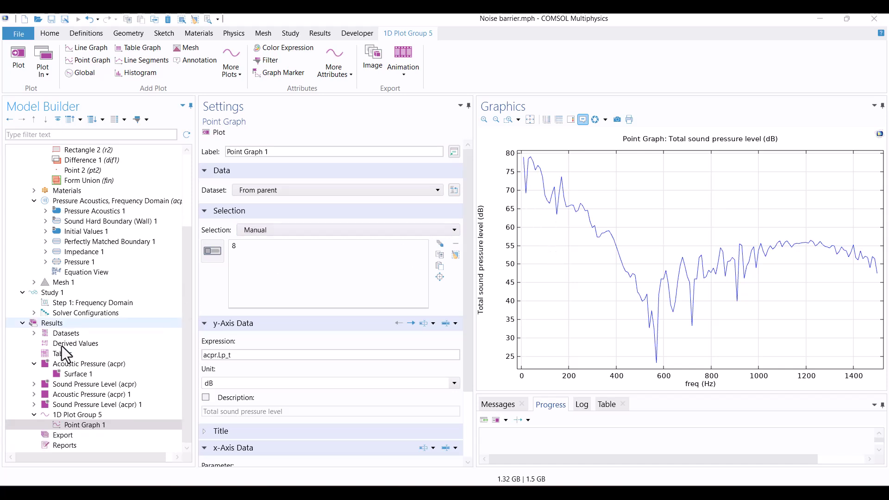
Step: Add a Plot export under Results using 1D Plot Group 5
click(60, 435)
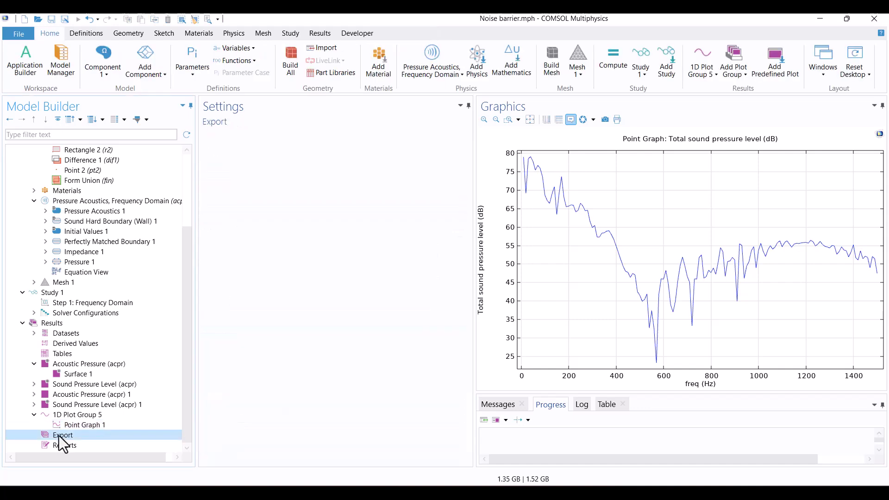
right_click(60, 435)
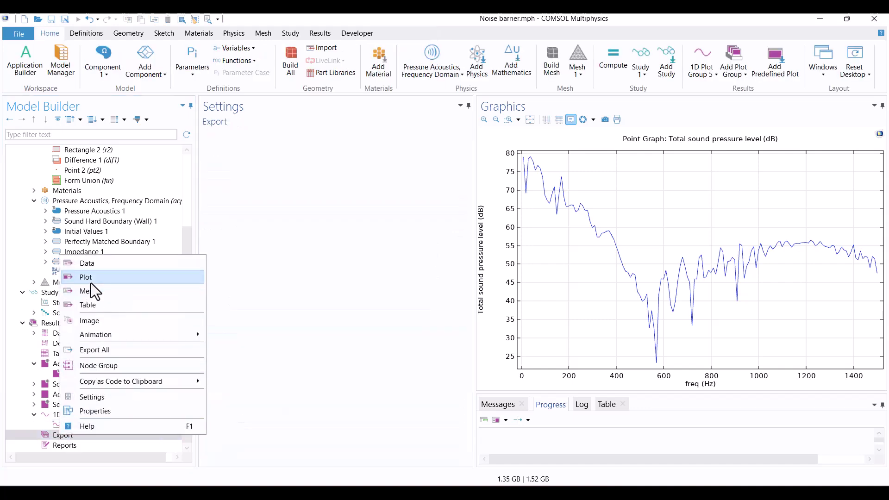
click(90, 278)
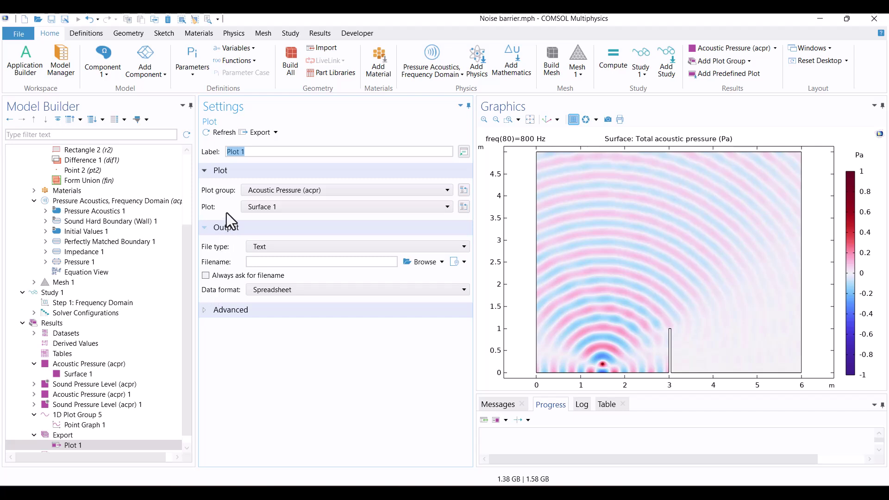
click(251, 190)
click(259, 257)
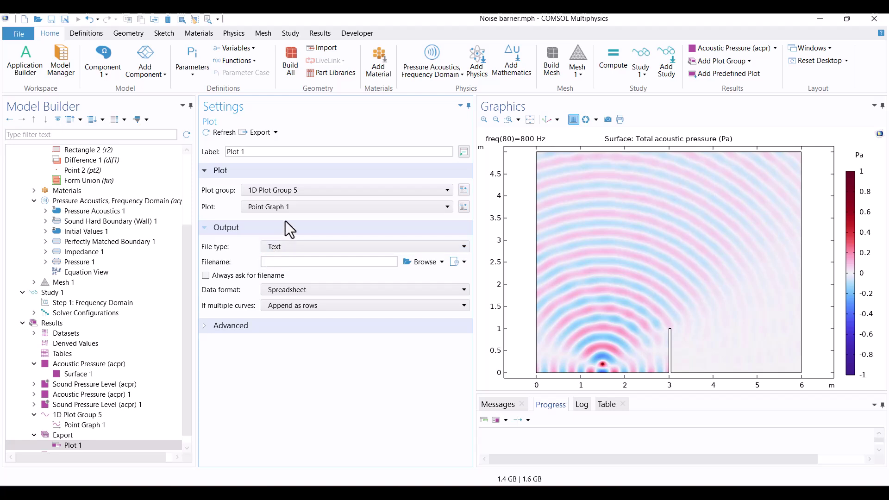
Step: Set the export file to 'with barrier' on the Desktop and save it
click(287, 261)
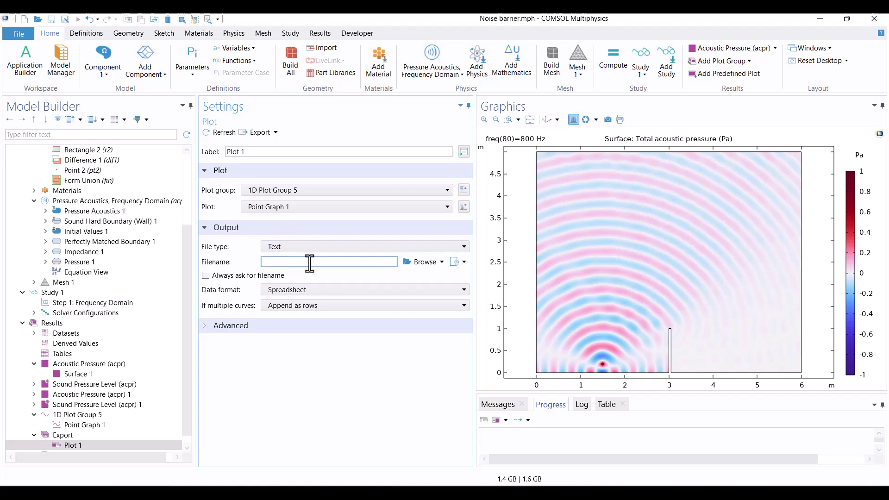
click(410, 263)
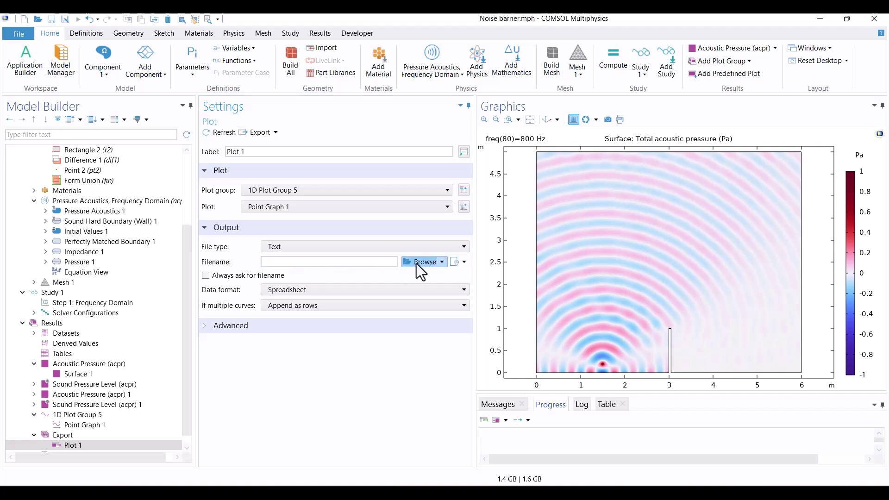
click(416, 263)
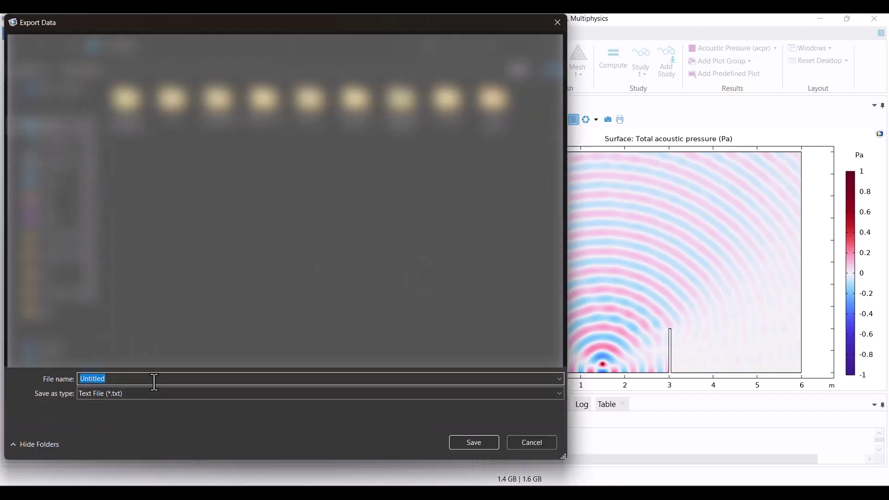
text(with barrier)
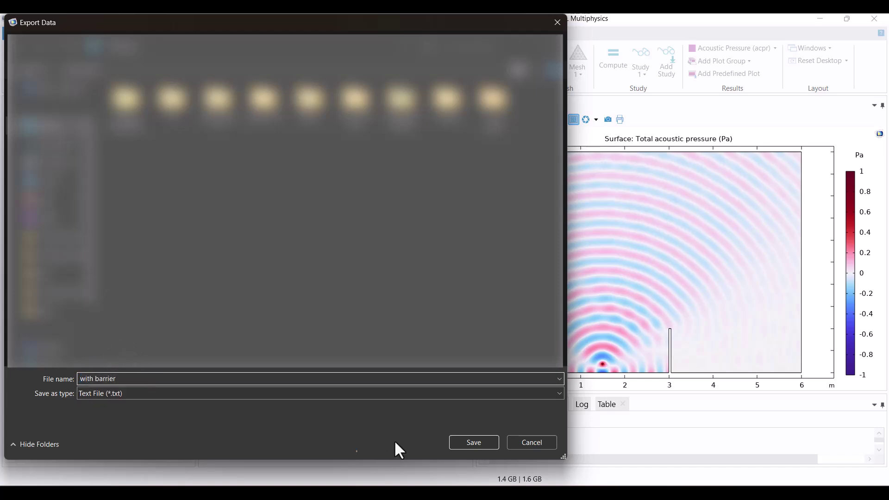
click(456, 446)
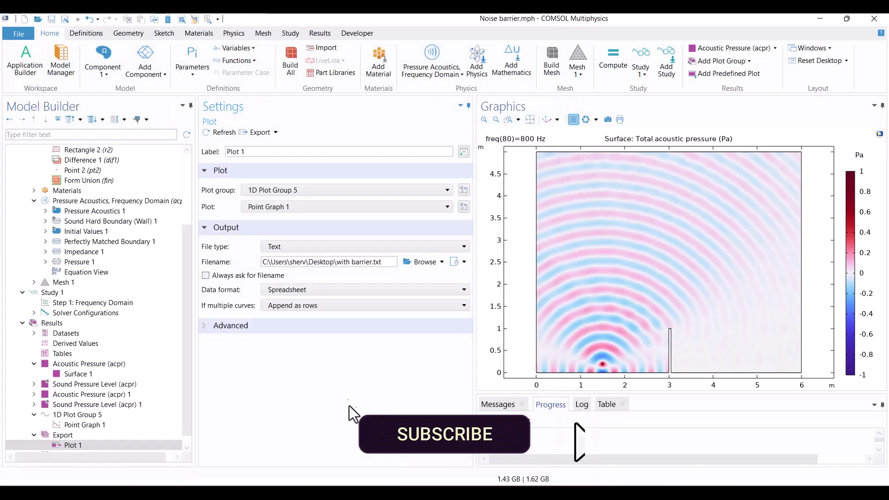
click(298, 262)
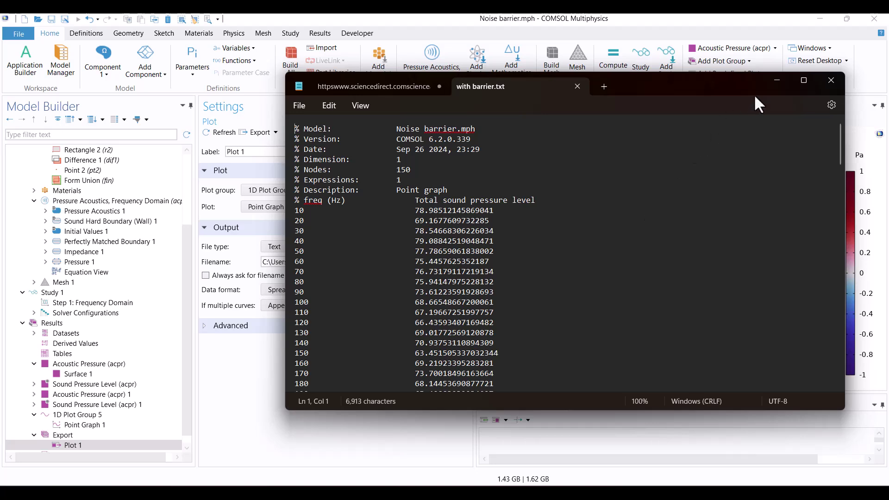
Step: Minimize Notepad after reviewing the with barrier.txt frequency and SPL columns
click(776, 81)
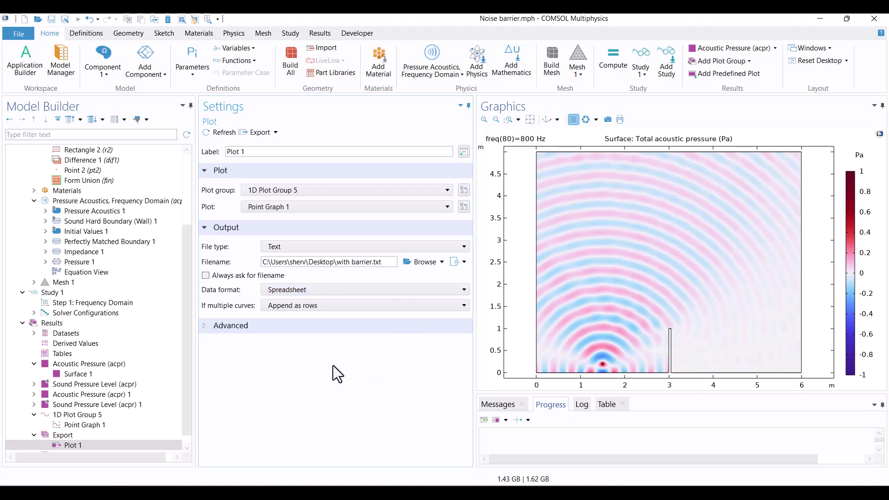
Step: Disable Rectangle 2 and Difference 1 in Geometry 1, then rebuild all objects without the barrier
key(Tab)
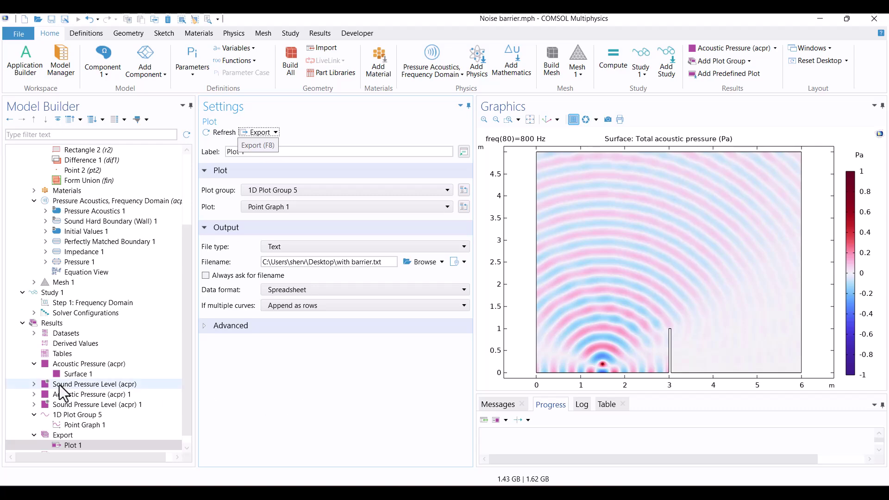
scroll(65, 388, up, 3)
scroll(65, 388, up, 1)
click(73, 225)
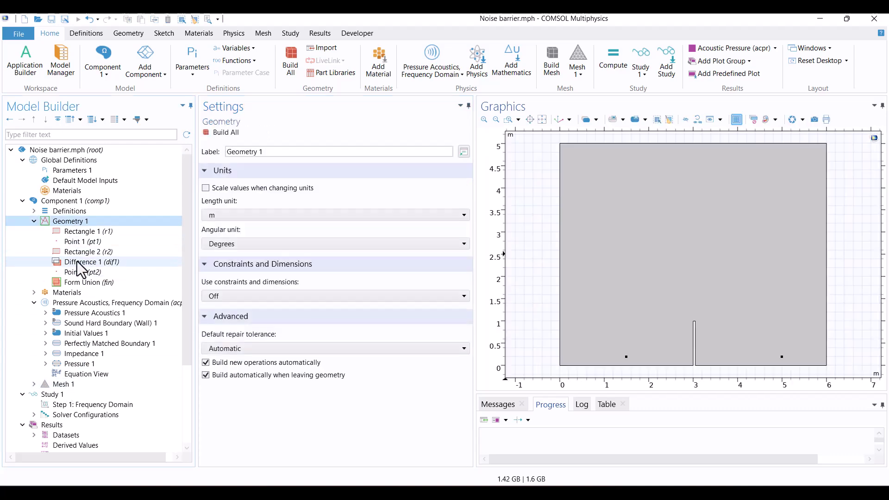
click(82, 261)
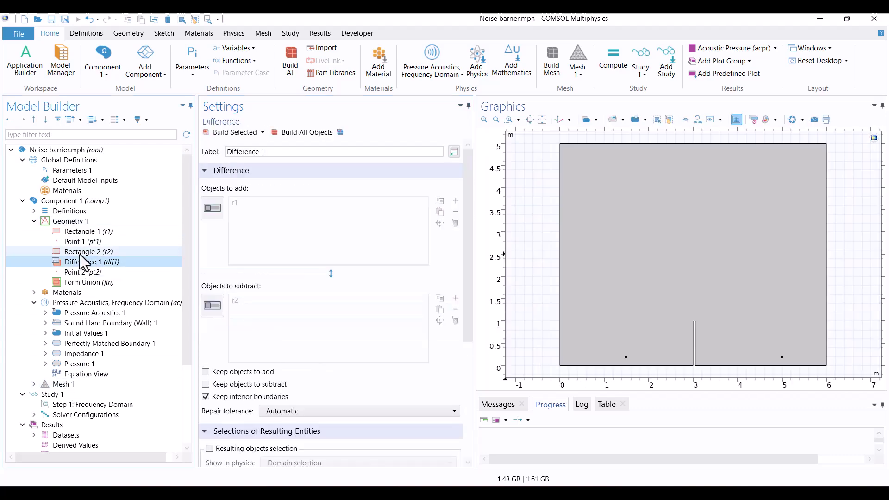
ctrl+click(80, 254)
right_click(79, 254)
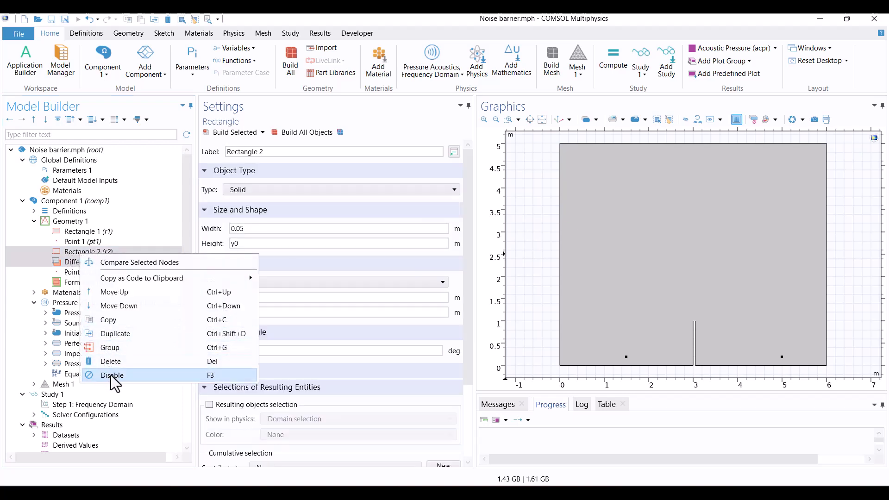
click(124, 375)
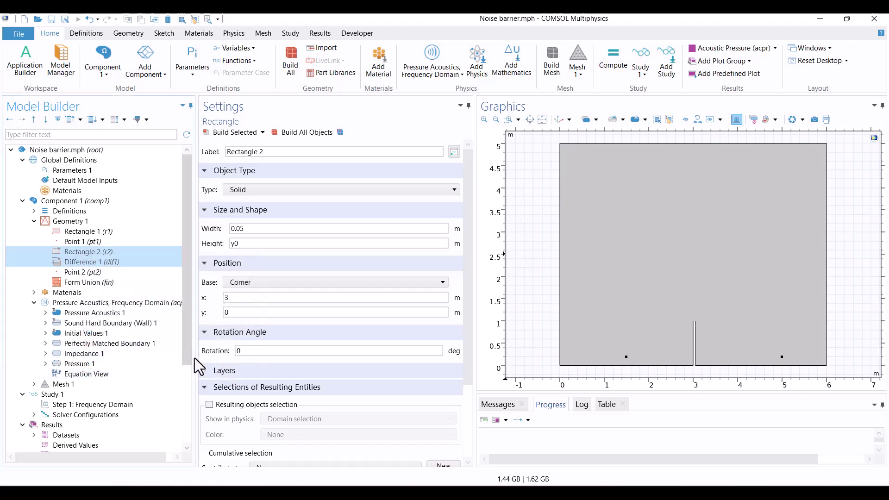
click(321, 134)
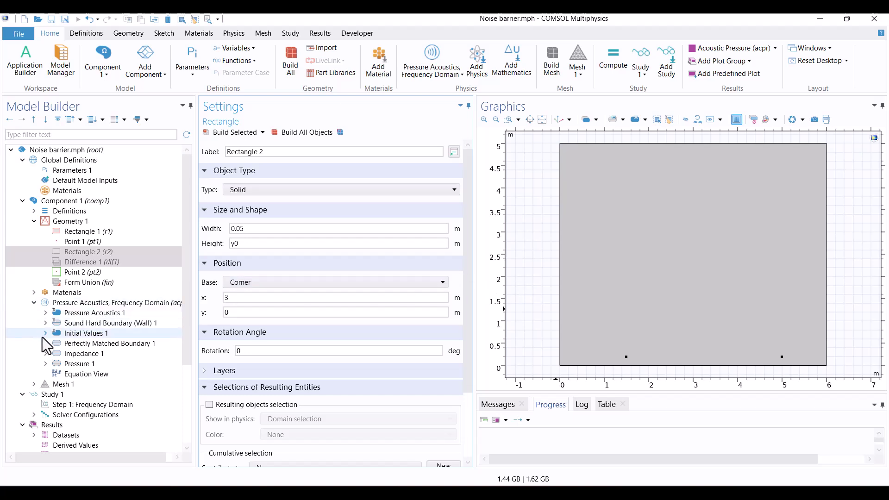
Step: Review the Perfectly Matched Boundary 1, Impedance 1 and Pressure 1 settings, then Mesh 1
click(74, 343)
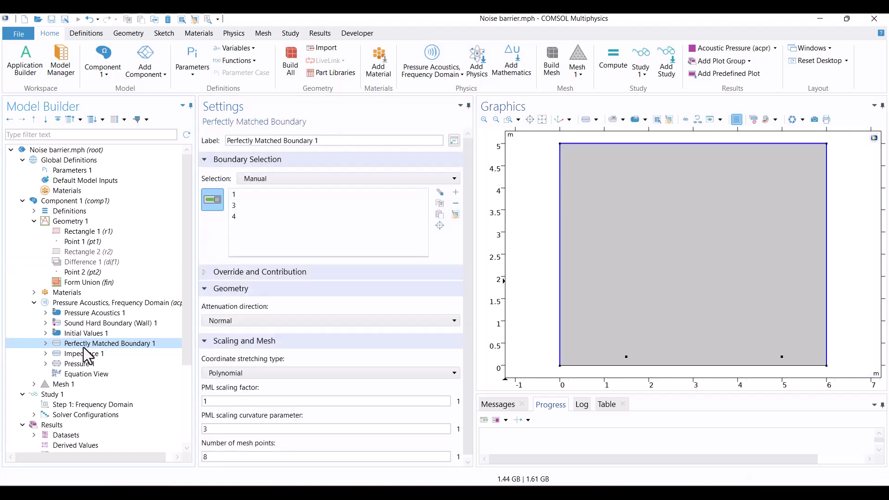
click(84, 354)
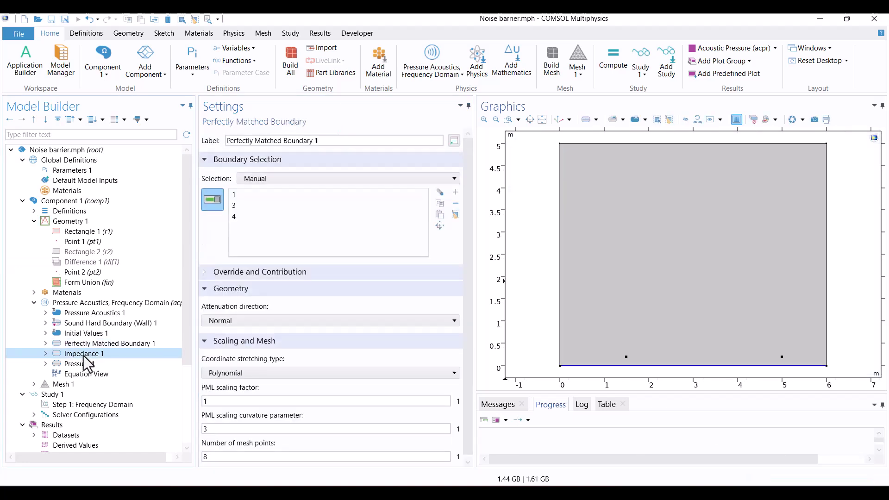
click(85, 363)
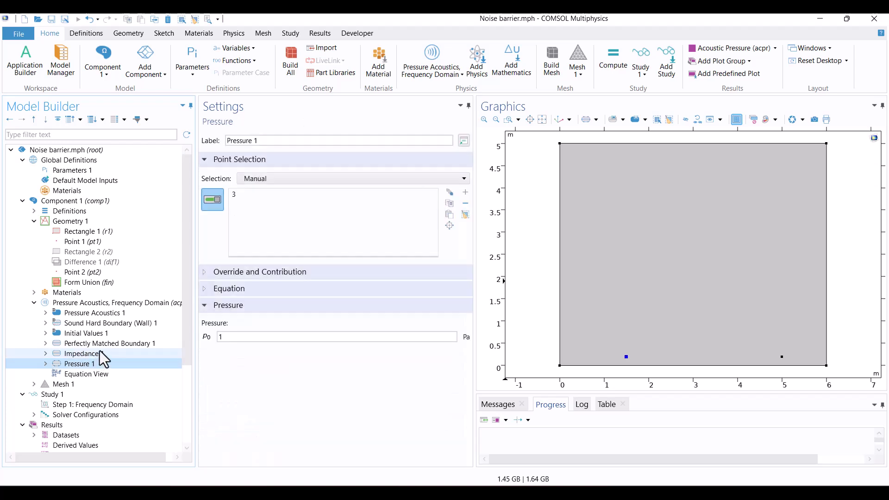
click(83, 384)
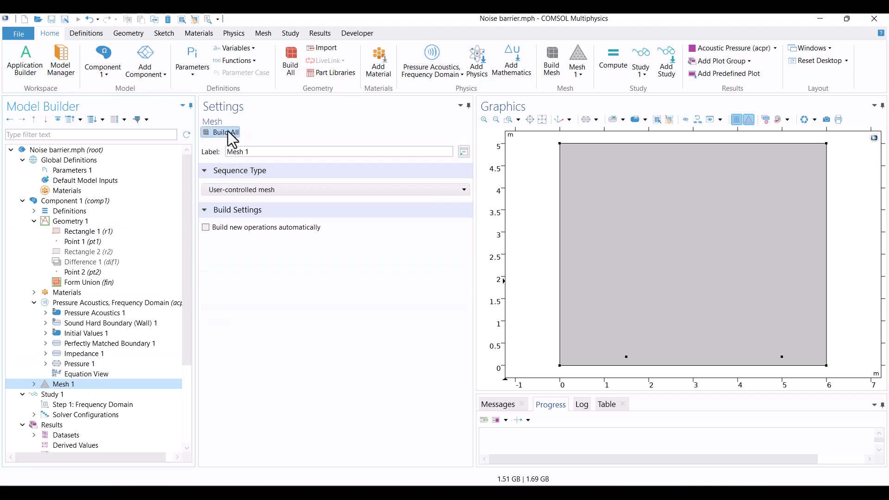
Step: Build Mesh 1 and compute Study 1 for the no-barrier case
click(223, 133)
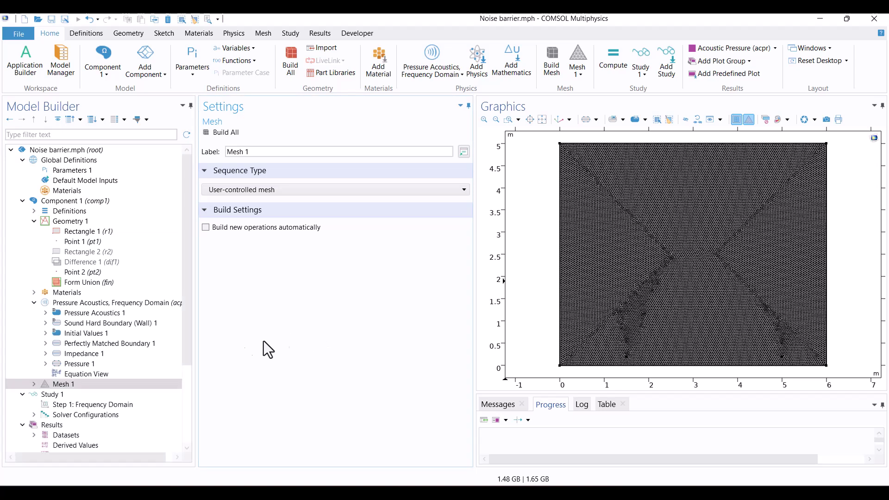
click(63, 399)
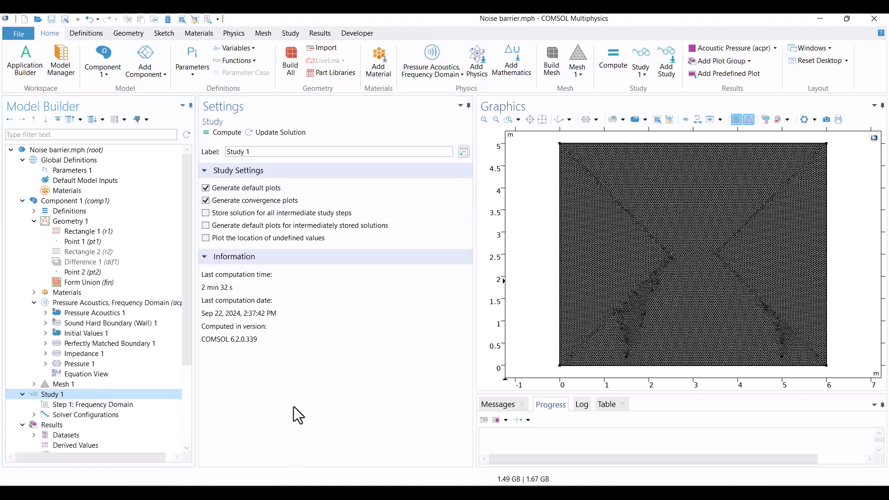
click(209, 134)
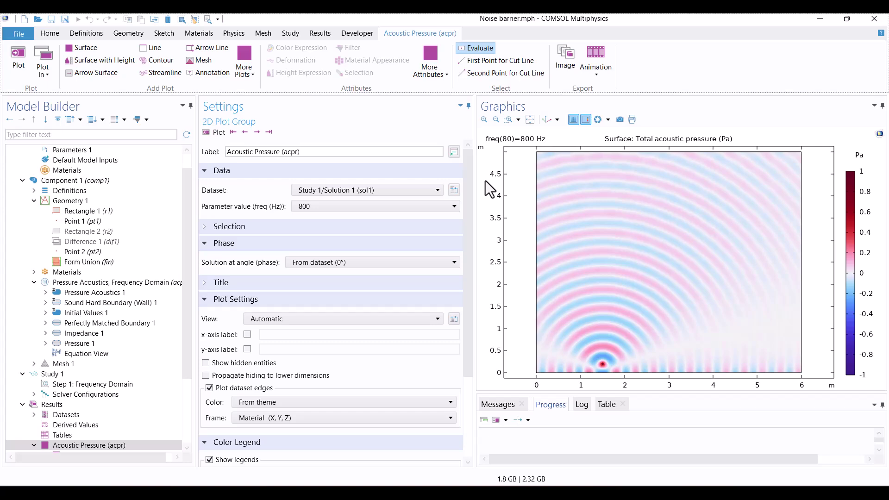
Step: Show 1D Plot Group 5, the no-barrier receiver's sound pressure level versus frequency
scroll(79, 324, down, 3)
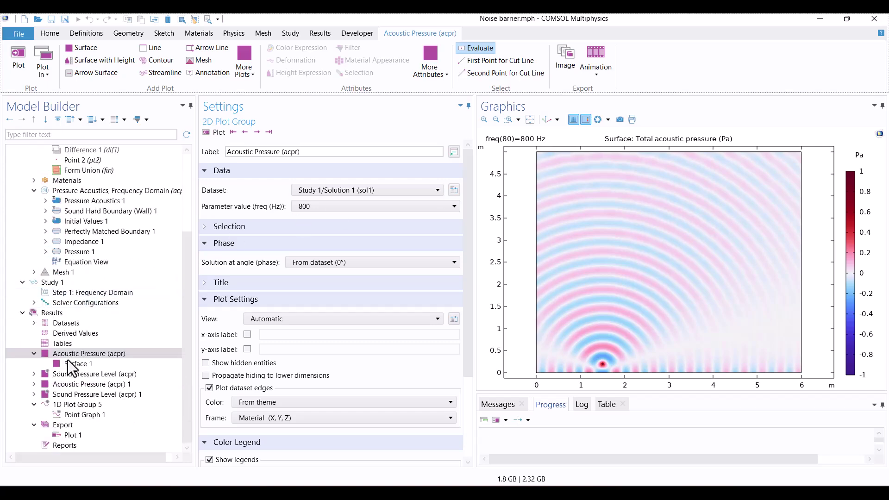
click(81, 405)
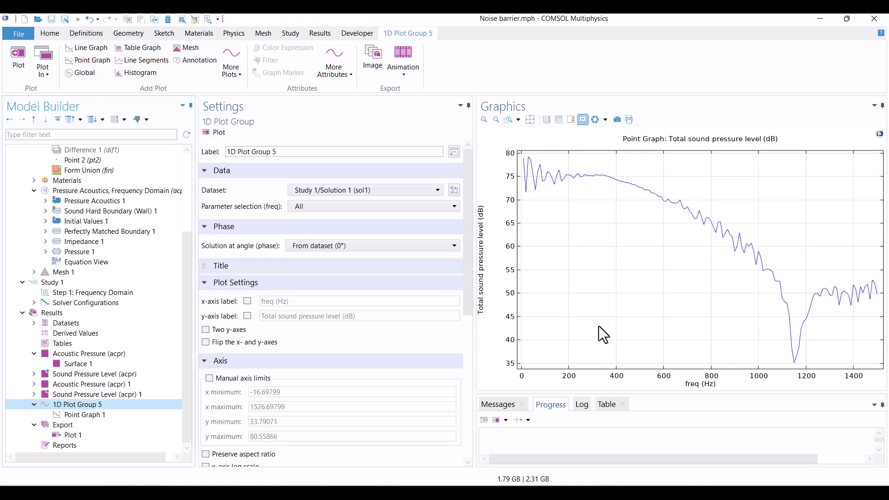
Step: Export the Plot 1 data to a text file named 'without barrier.txt'
click(82, 435)
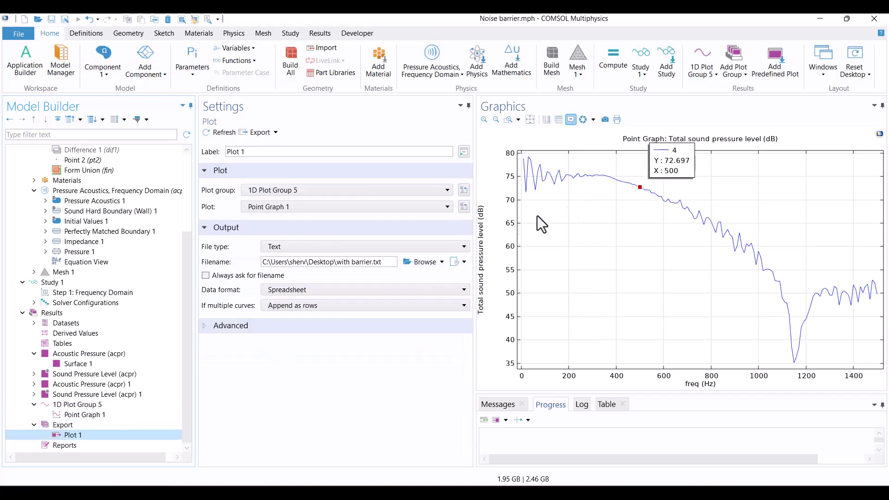
click(349, 262)
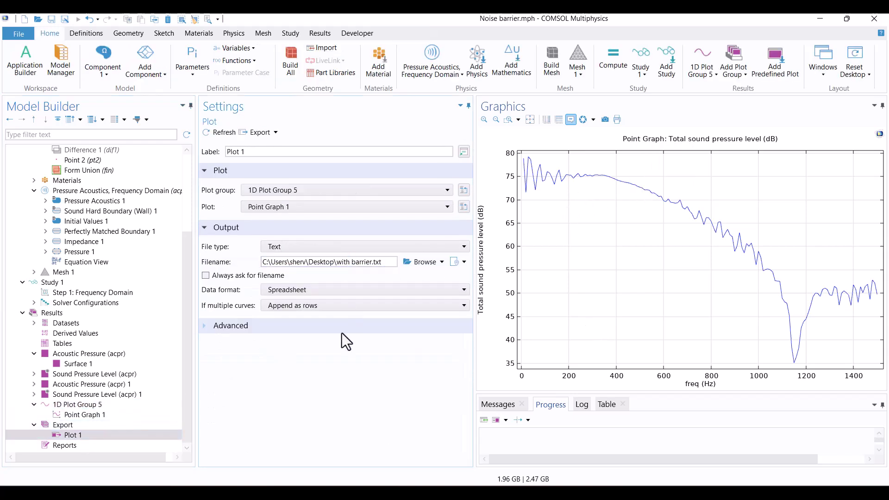
text(out)
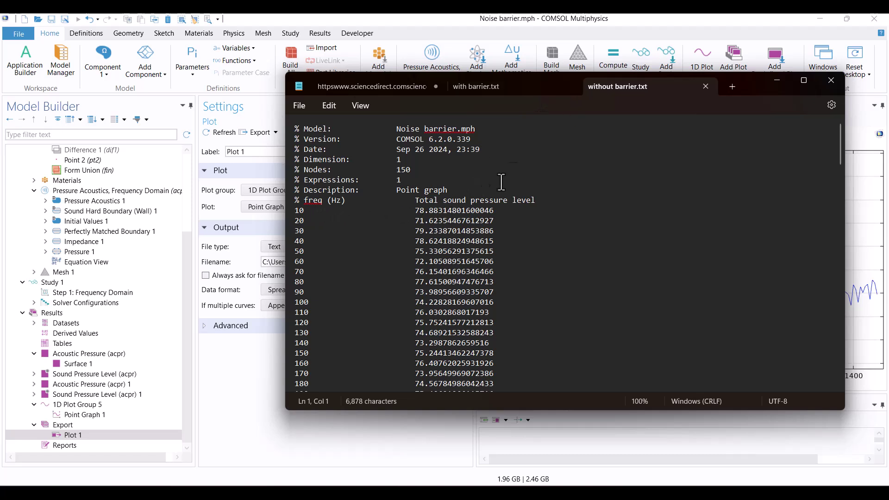
Step: Compare the 150 Hz sound levels in the with-barrier and without-barrier text files
click(511, 87)
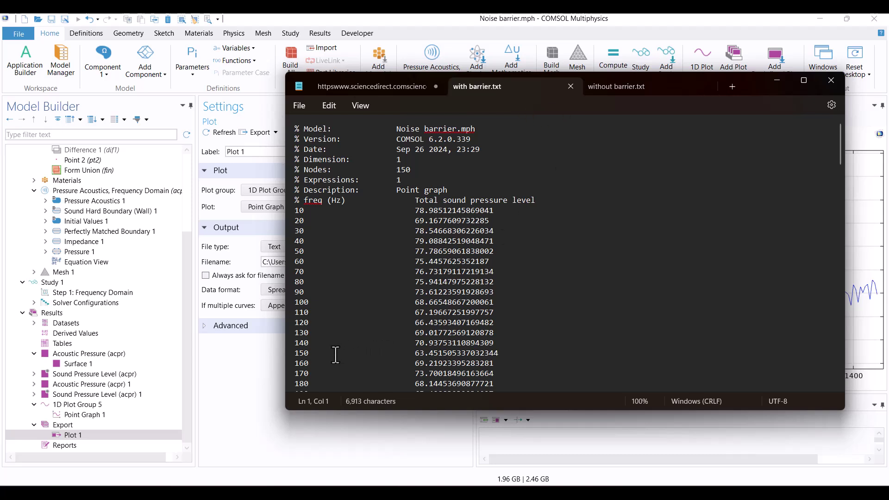
click(311, 353)
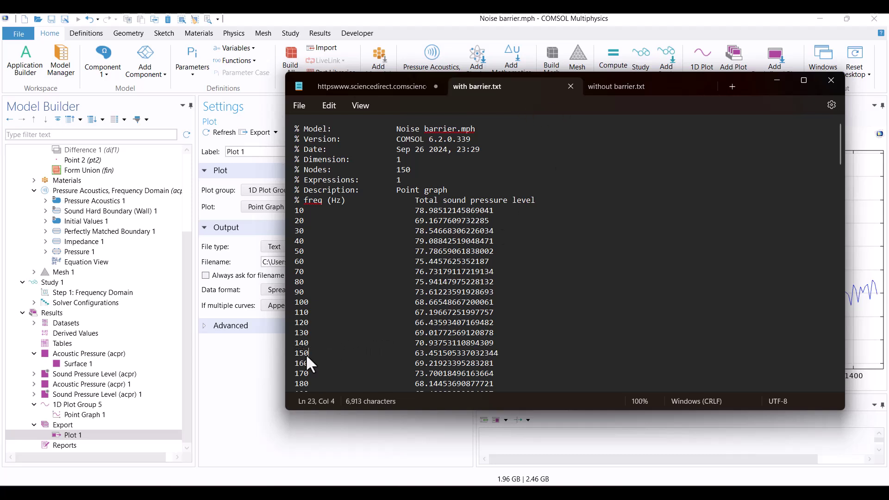
click(411, 352)
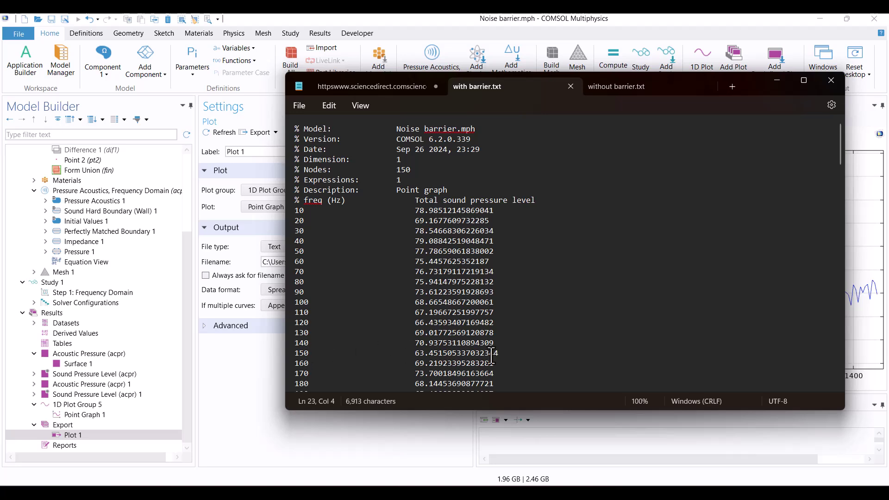
click(607, 97)
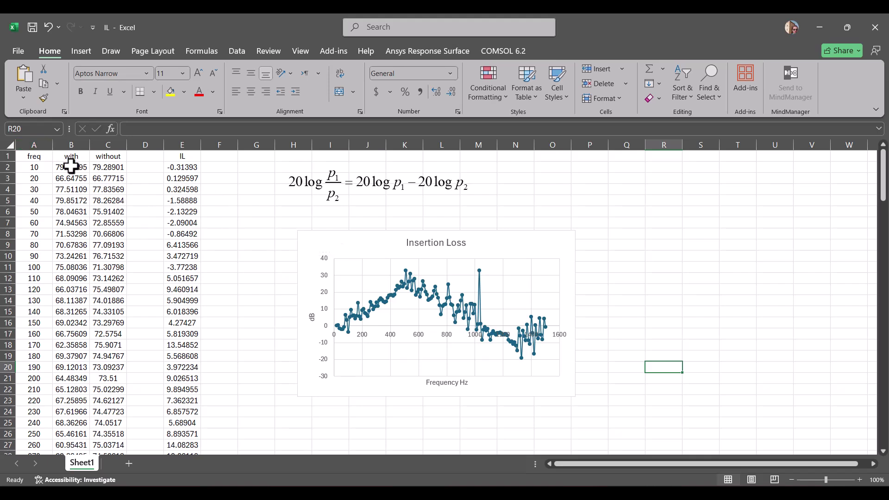
click(110, 167)
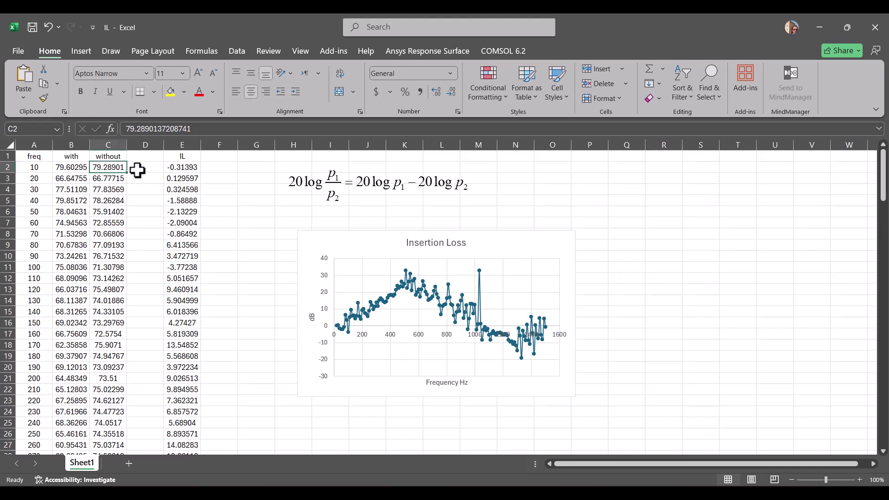
double_click(178, 167)
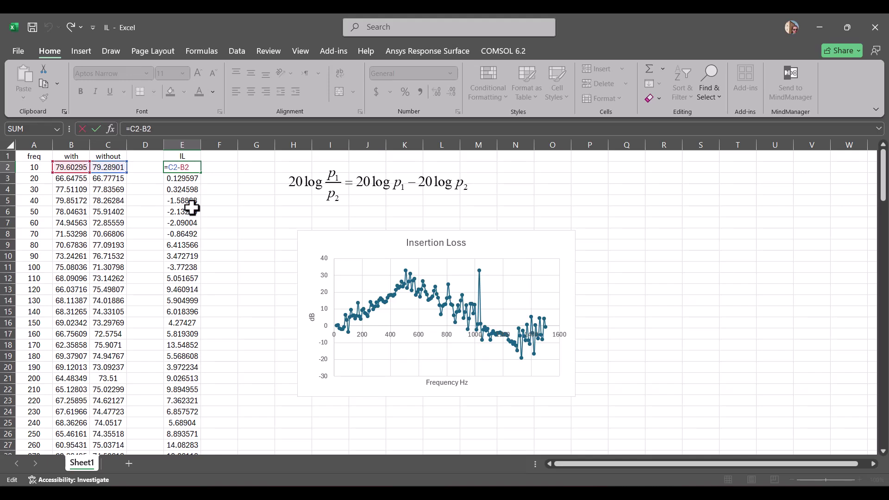
key(ctrl+Return)
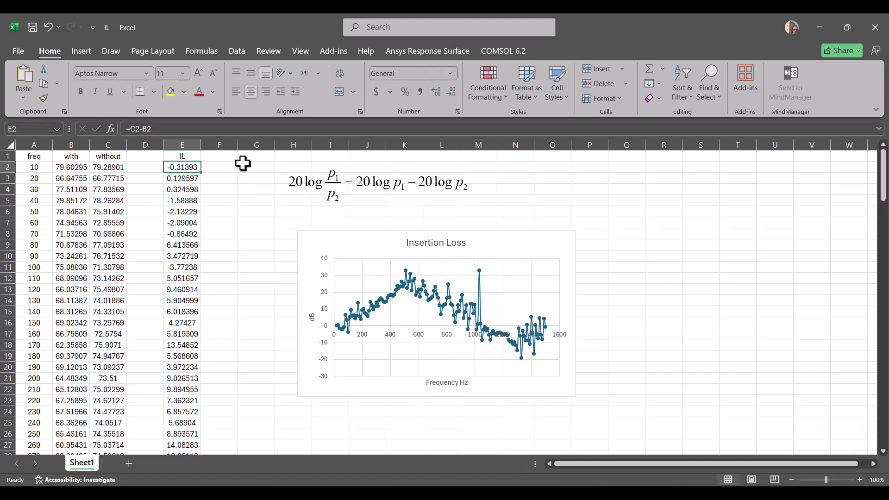
click(348, 185)
click(258, 200)
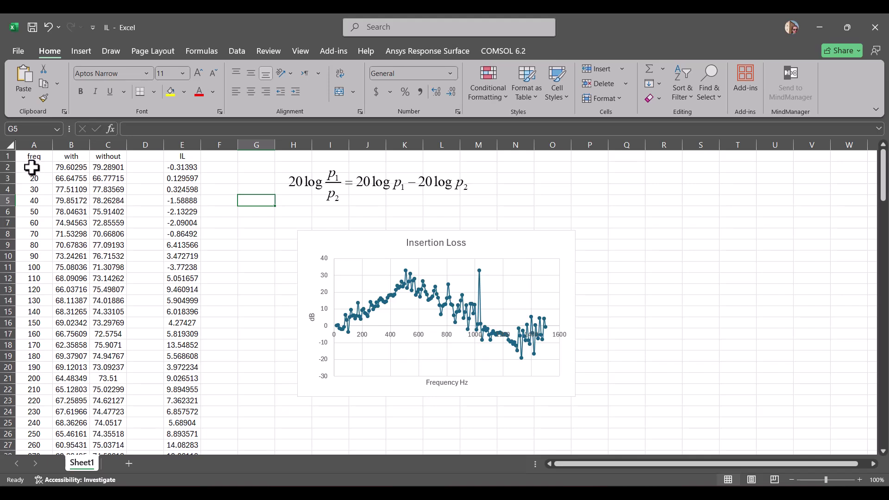
Step: Select the freq and IL data in columns A and E, without the freq header
click(170, 170)
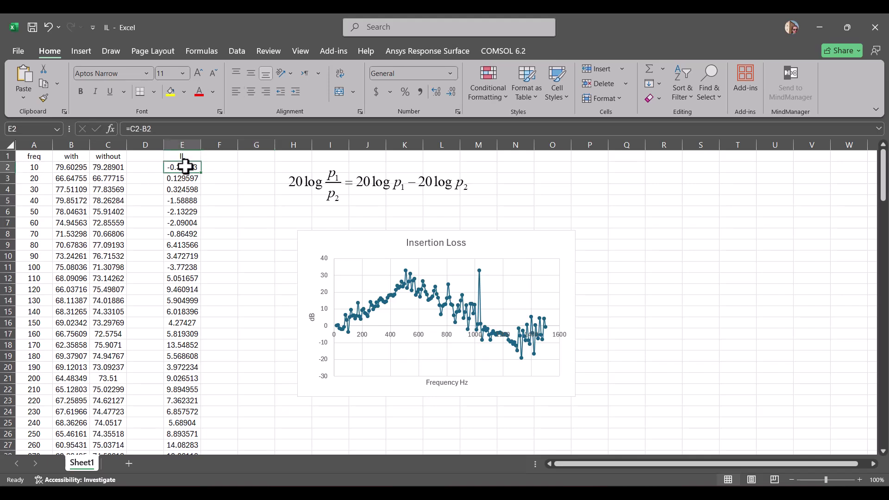
click(39, 146)
ctrl+click(183, 145)
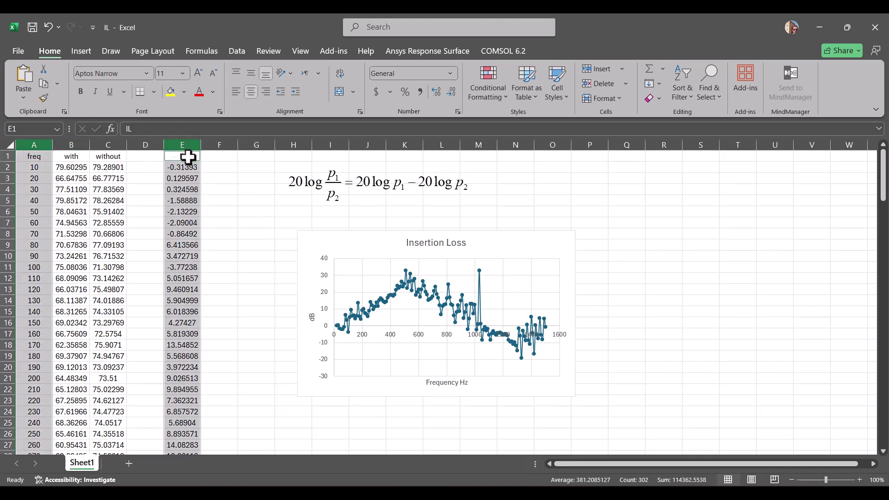
ctrl+click(41, 157)
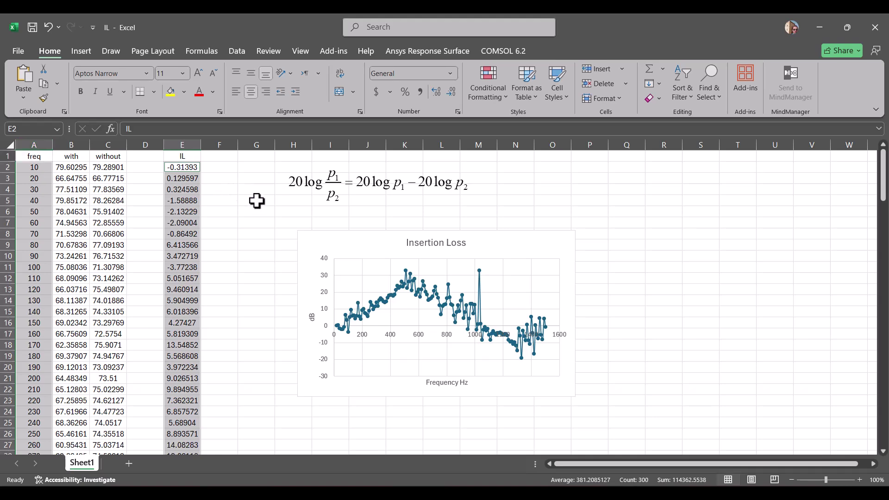
Step: Insert a Scatter with Smooth Lines chart of IL versus frequency, placed beside the original
click(137, 53)
click(110, 54)
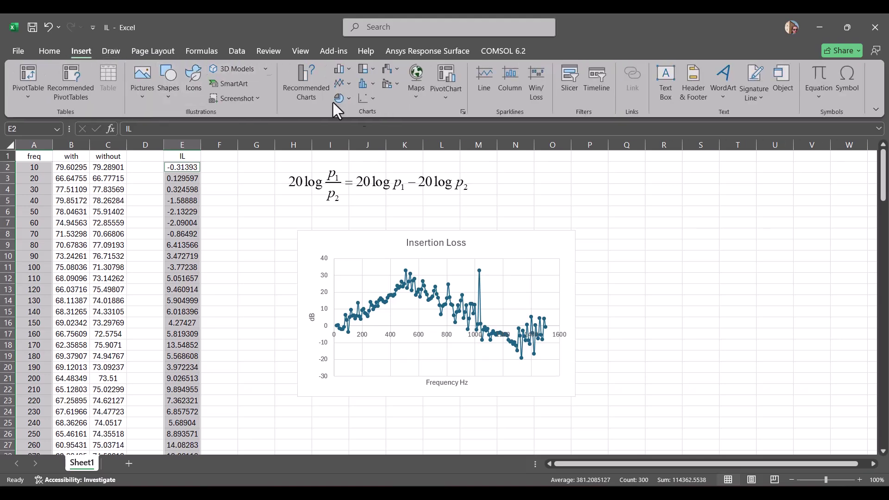
click(376, 99)
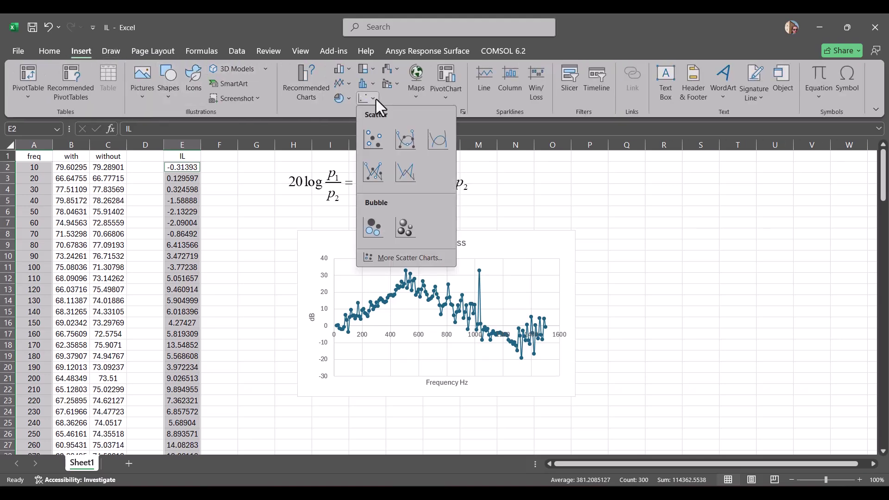
click(430, 130)
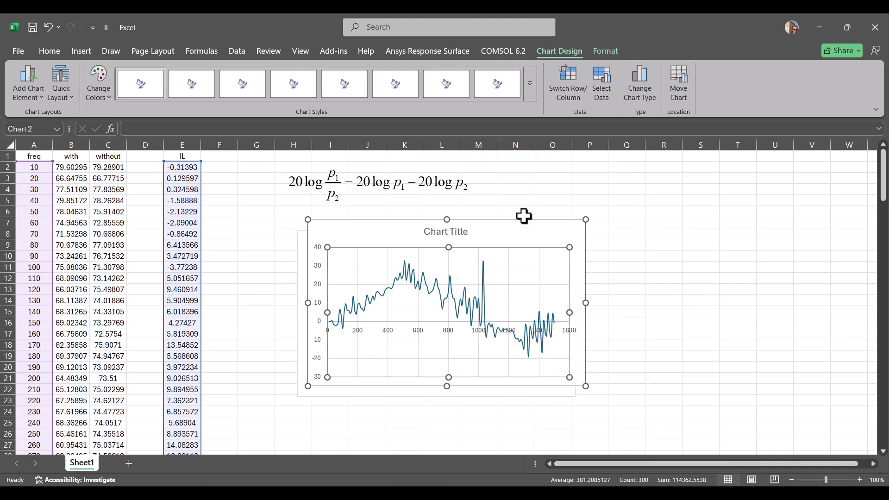
key(Escape)
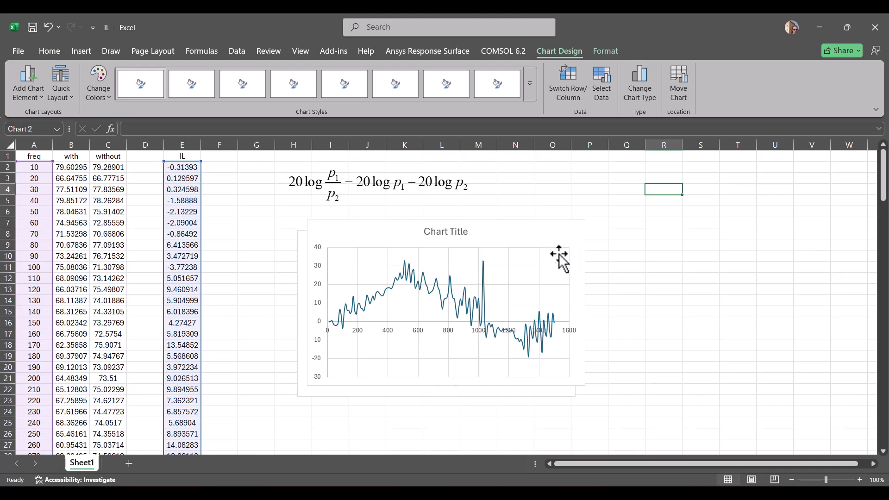
key(ctrl+z)
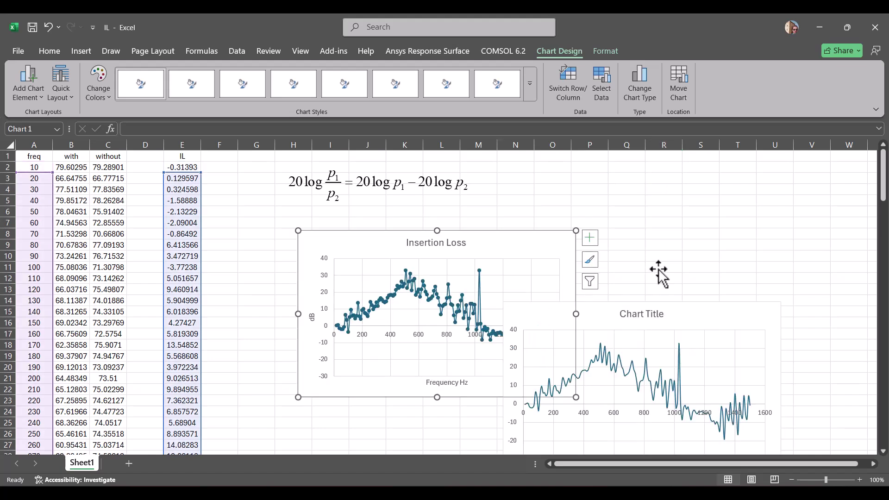